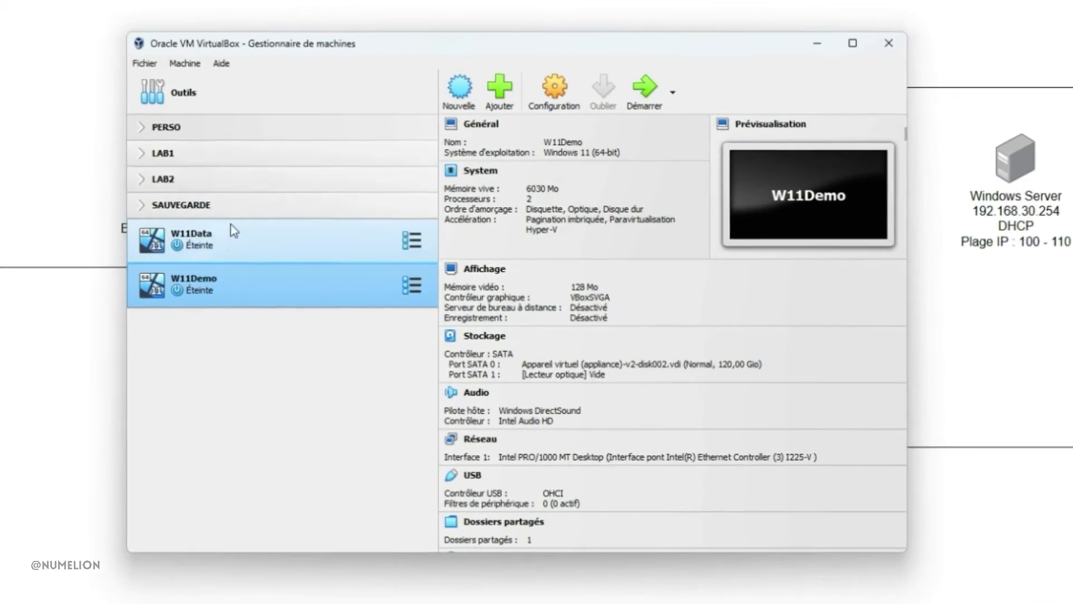
Open the Network Manager for VirtualBox's virtual networks
left_click(179, 63)
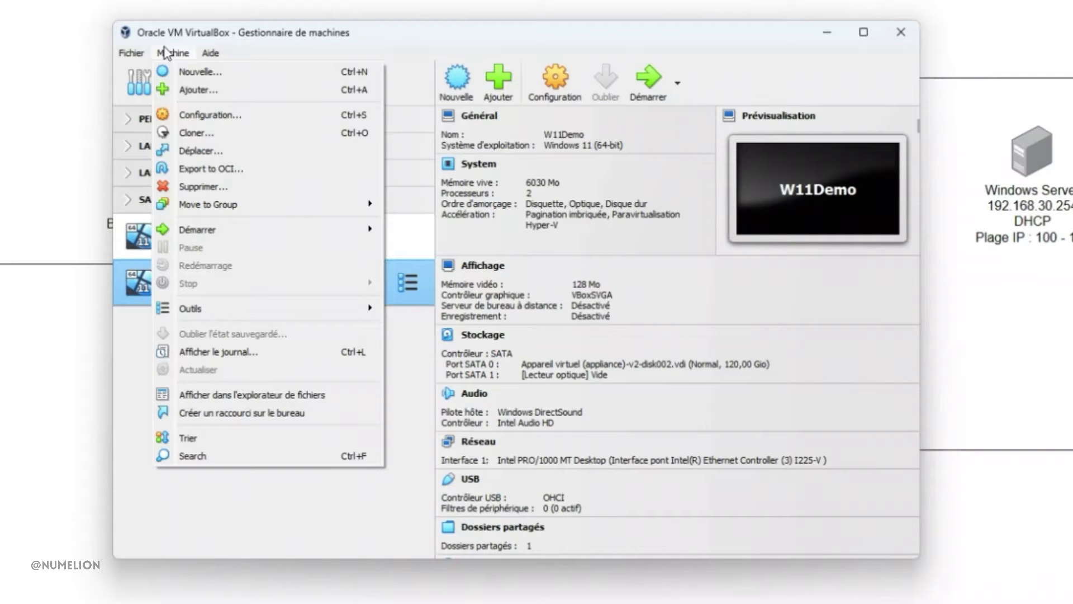
mouse_move(137, 55)
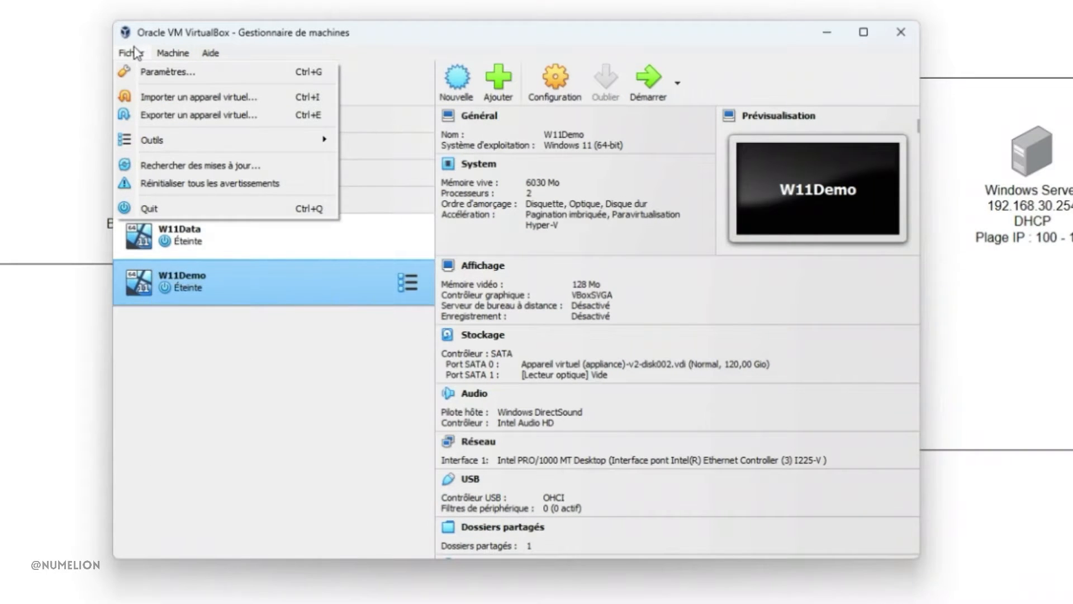
mouse_move(155, 142)
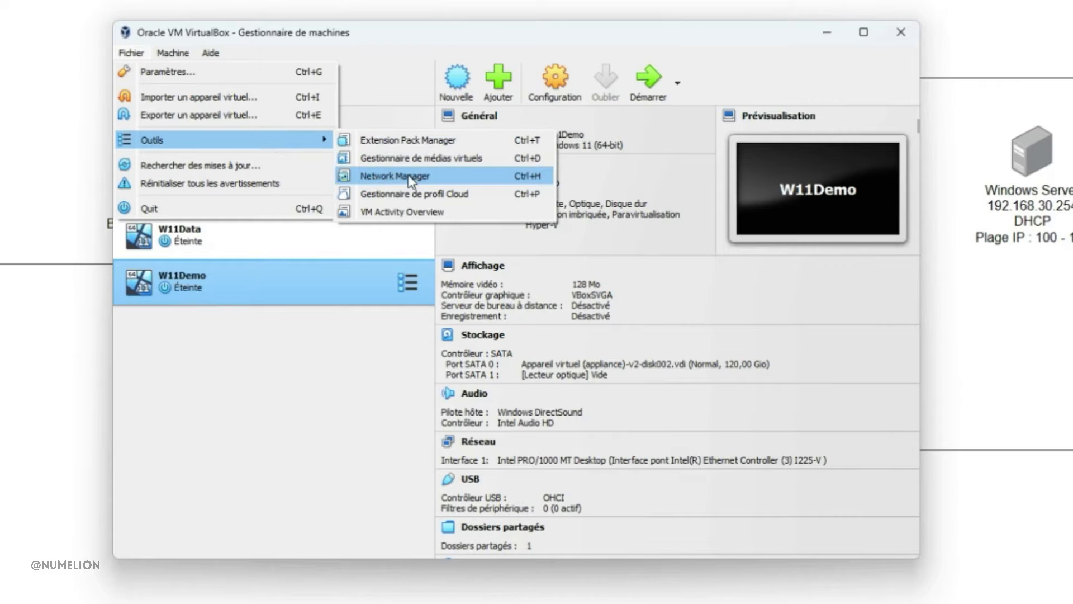
left_click(437, 175)
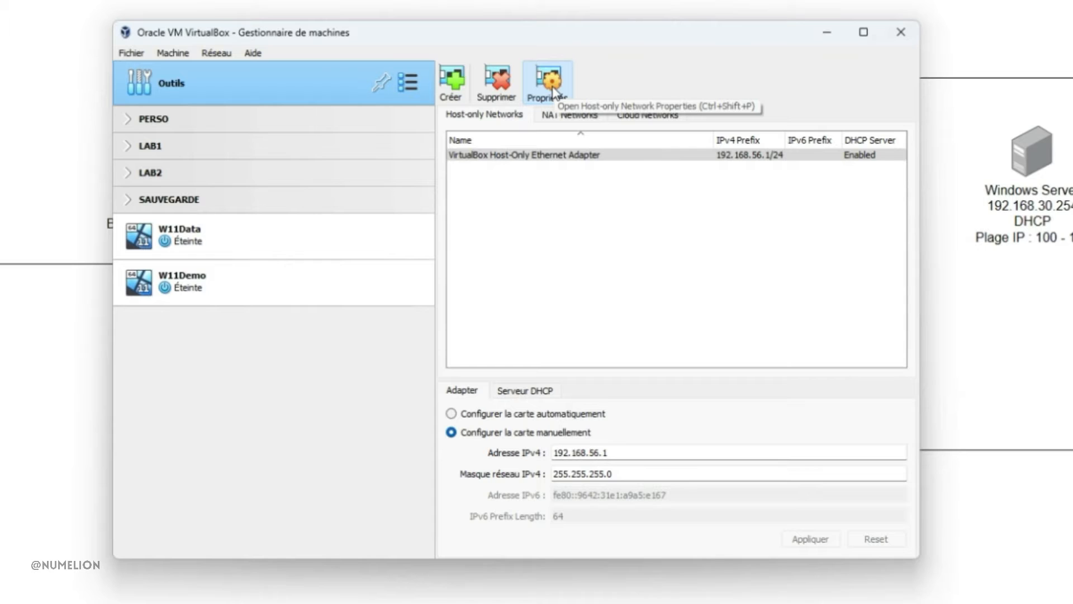
Review the existing host-only, NAT and cloud networks and compare their available properties
left_click(568, 115)
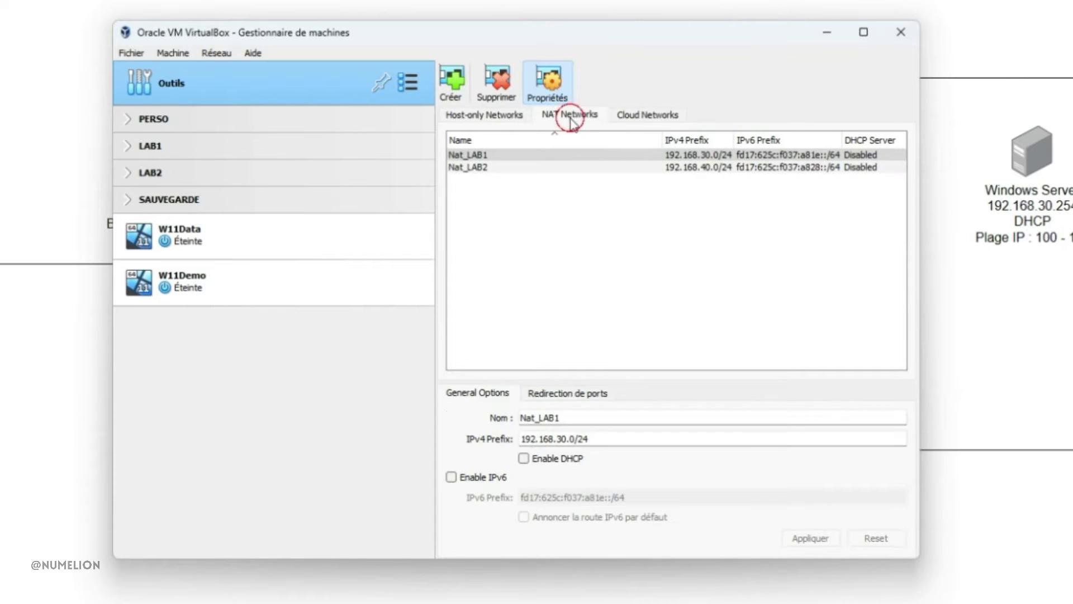
left_click(640, 115)
left_click(472, 116)
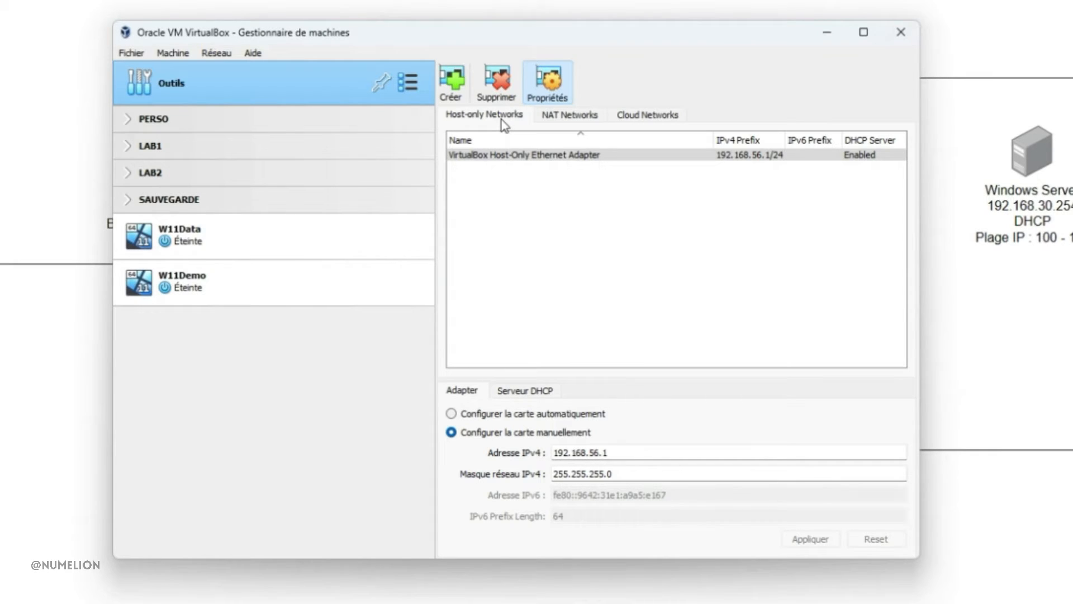
left_click(594, 118)
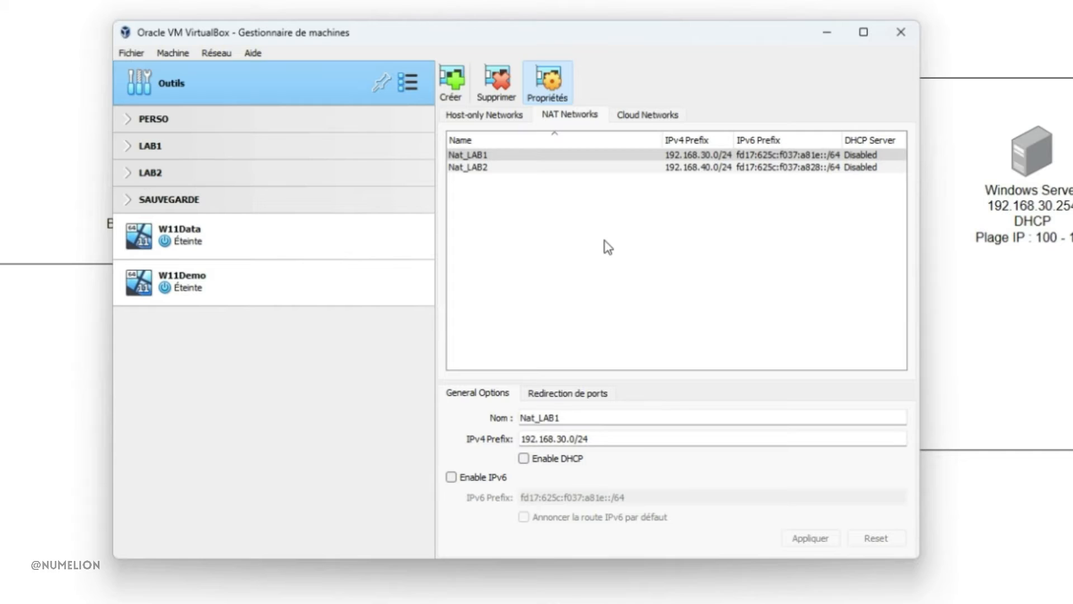
left_click(647, 115)
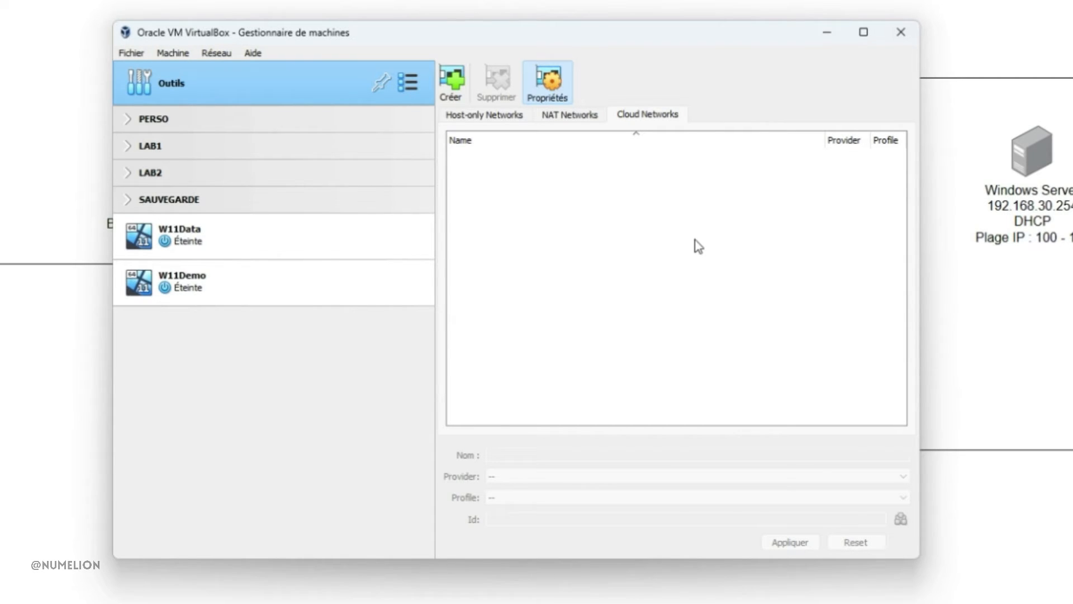
left_click(494, 117)
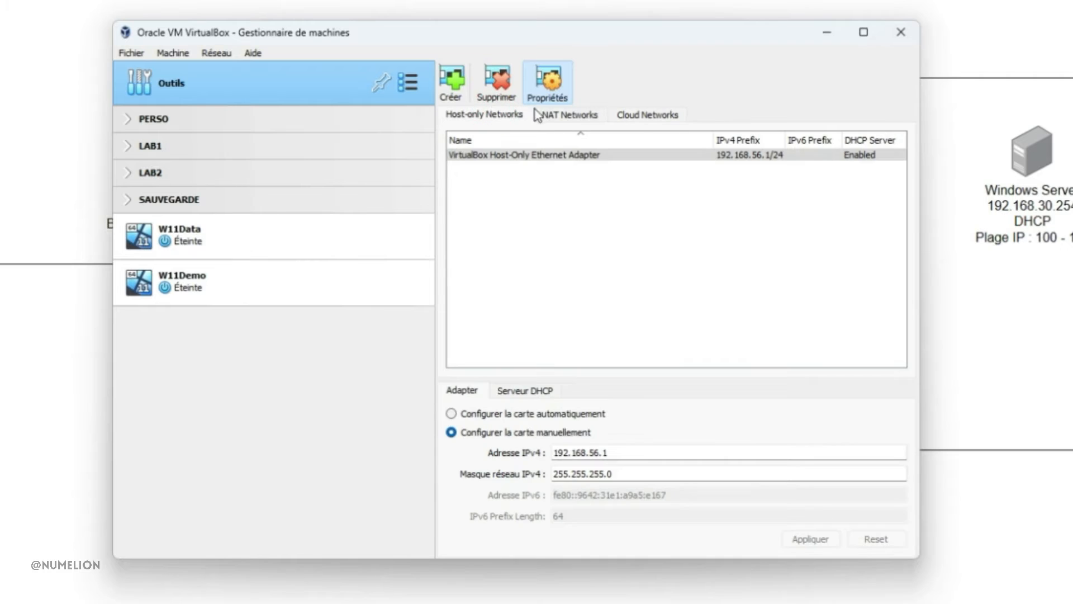
left_click(567, 115)
left_click(496, 115)
left_click(569, 114)
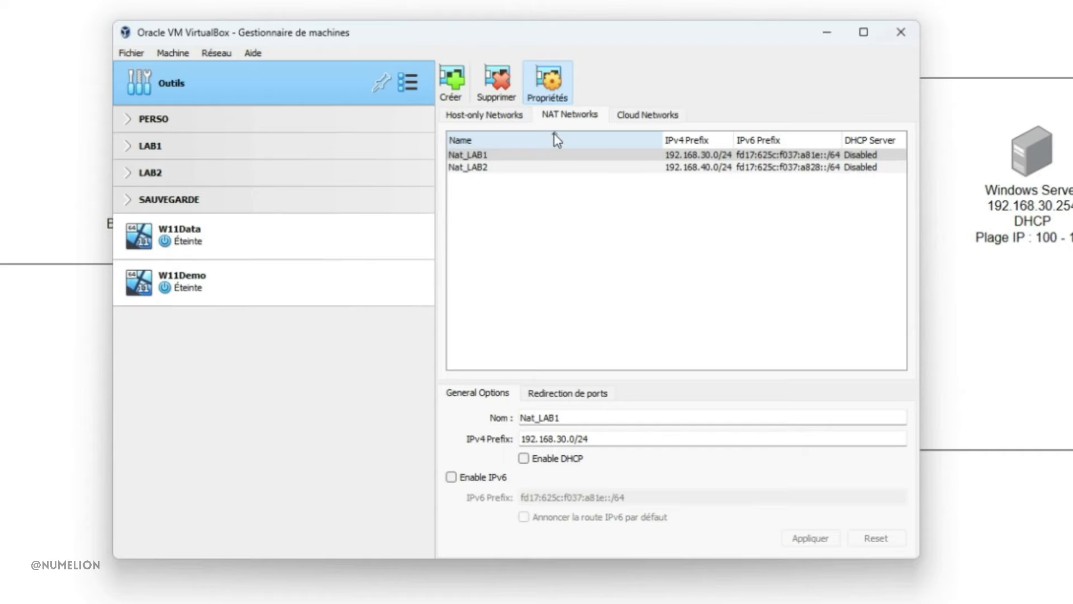
left_click(499, 114)
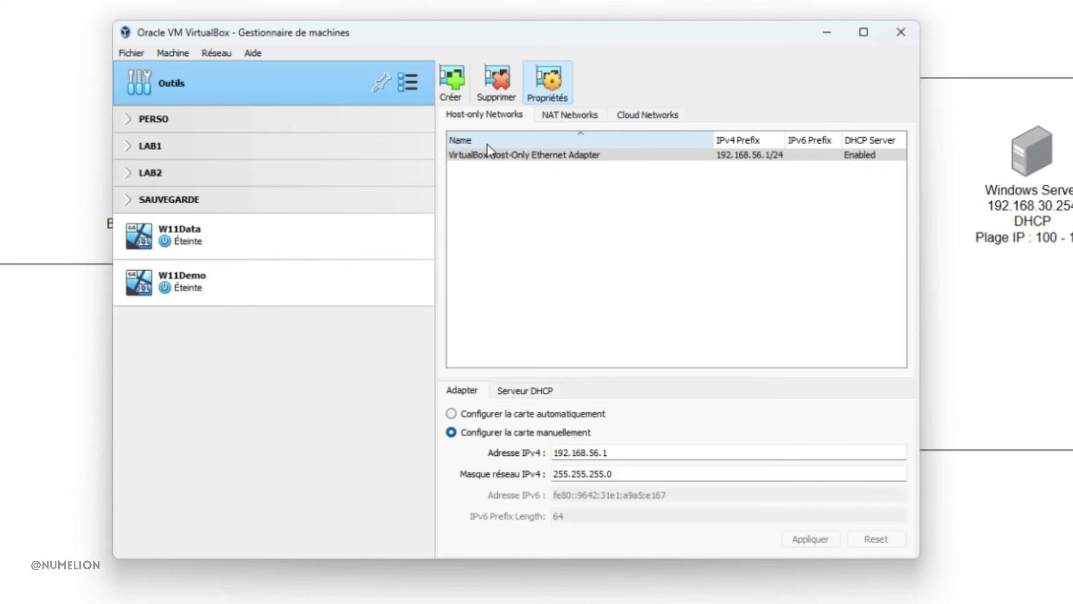
Examine the host-only adapter's automatic and manual configuration modes and its DHCP server settings
left_click(505, 416)
left_click(505, 432)
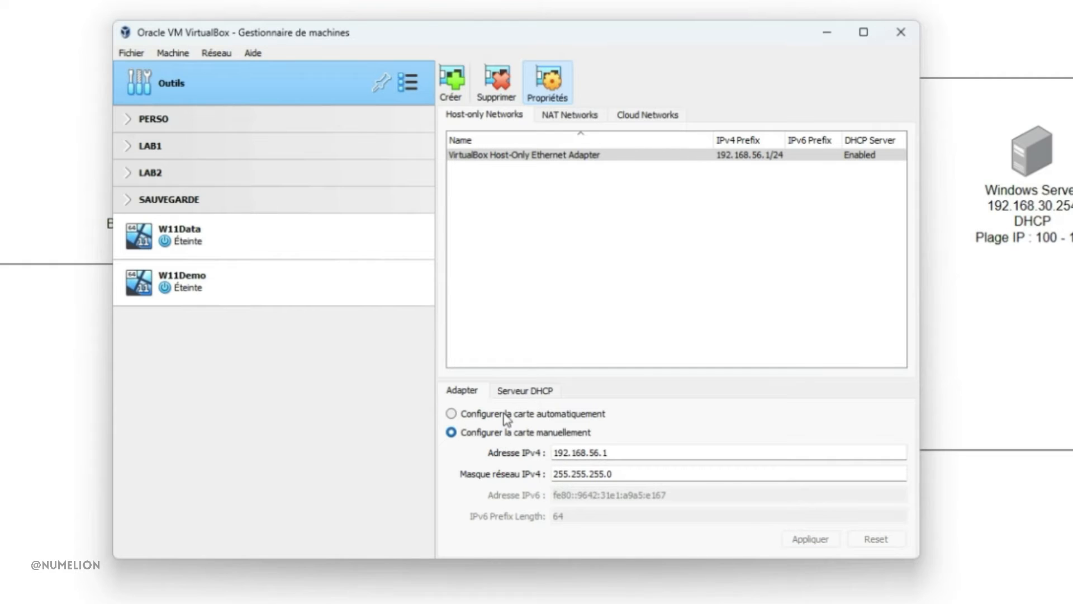
left_click(529, 414)
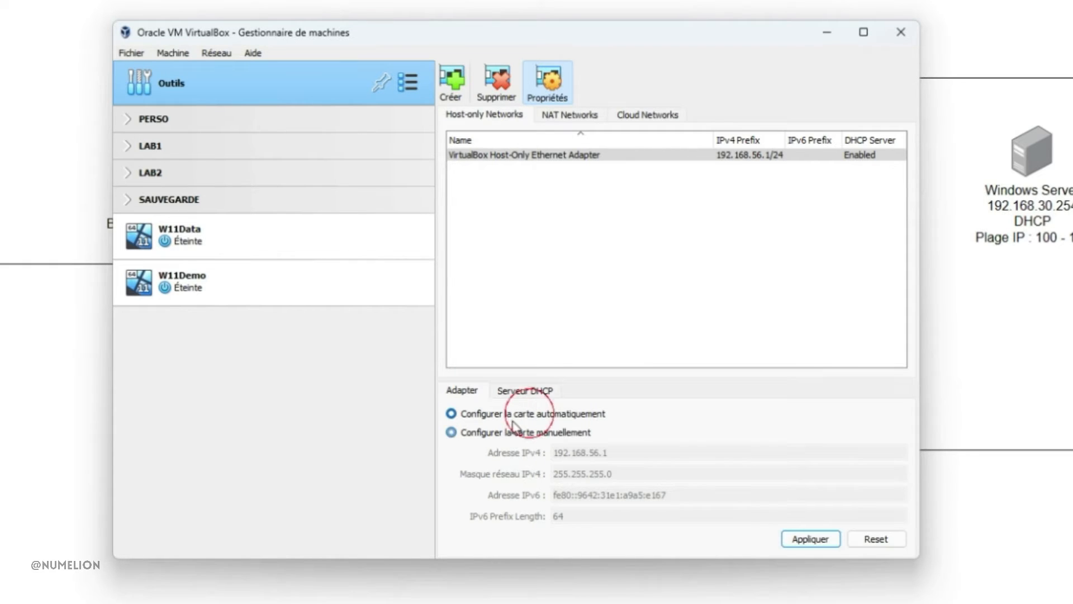
left_click(476, 434)
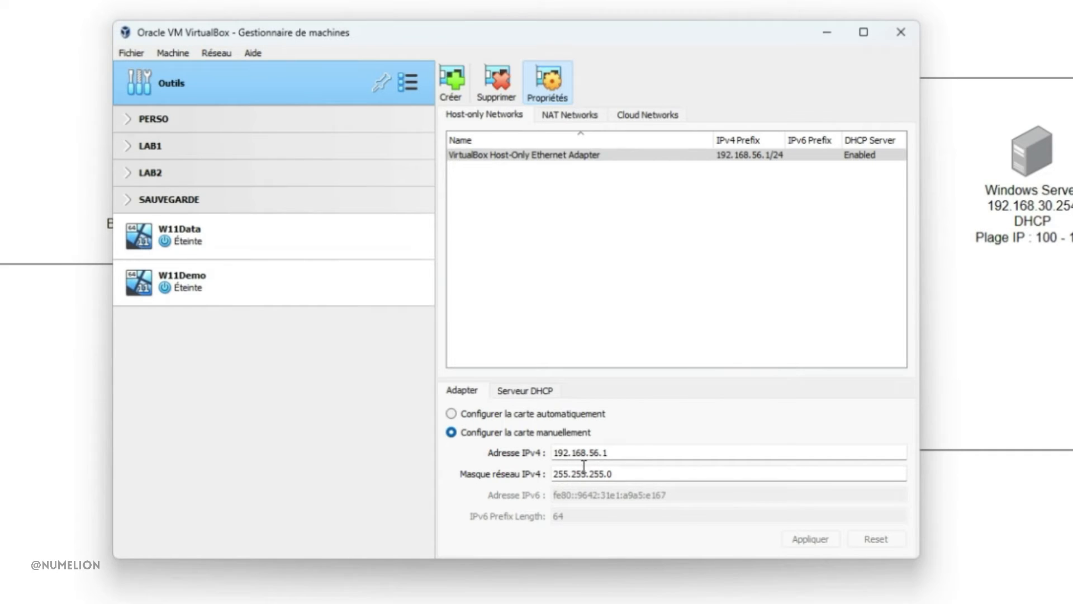
left_click(540, 386)
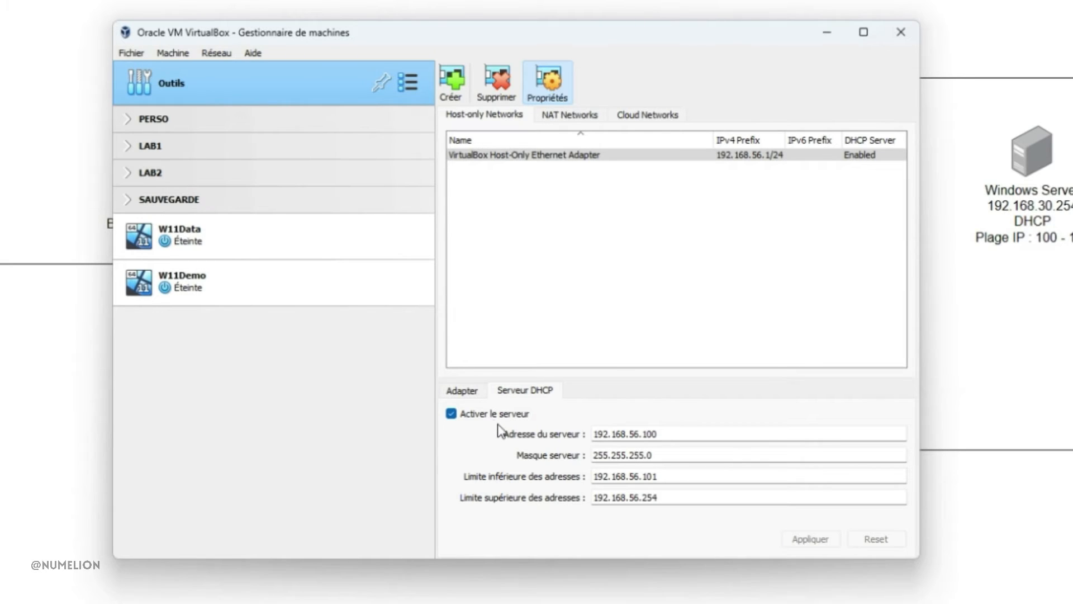
left_click(471, 393)
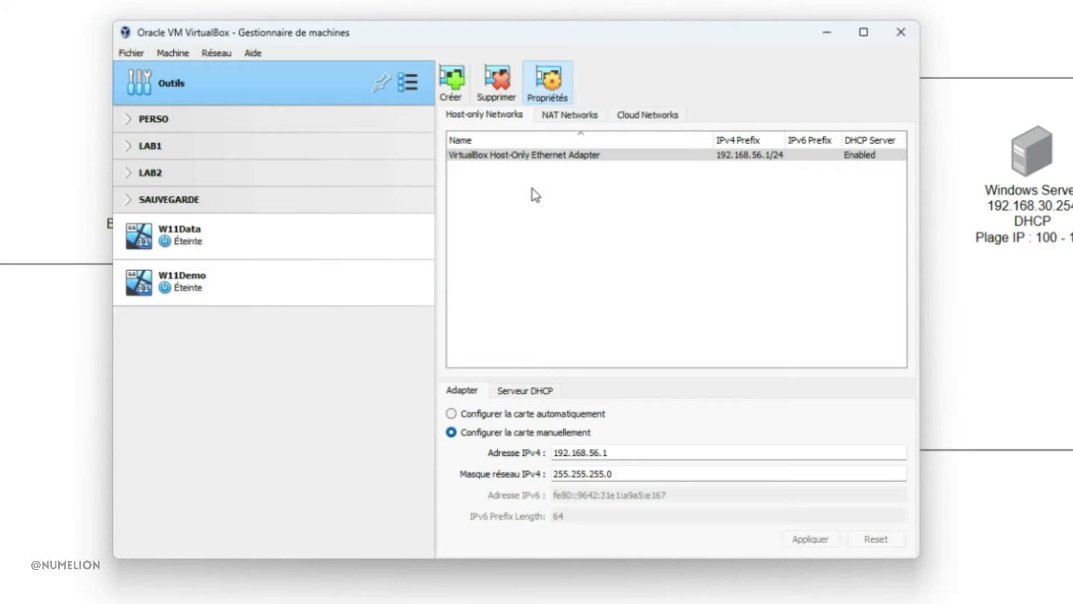
Create a new NAT network and name it Nat_LAB3
left_click(573, 115)
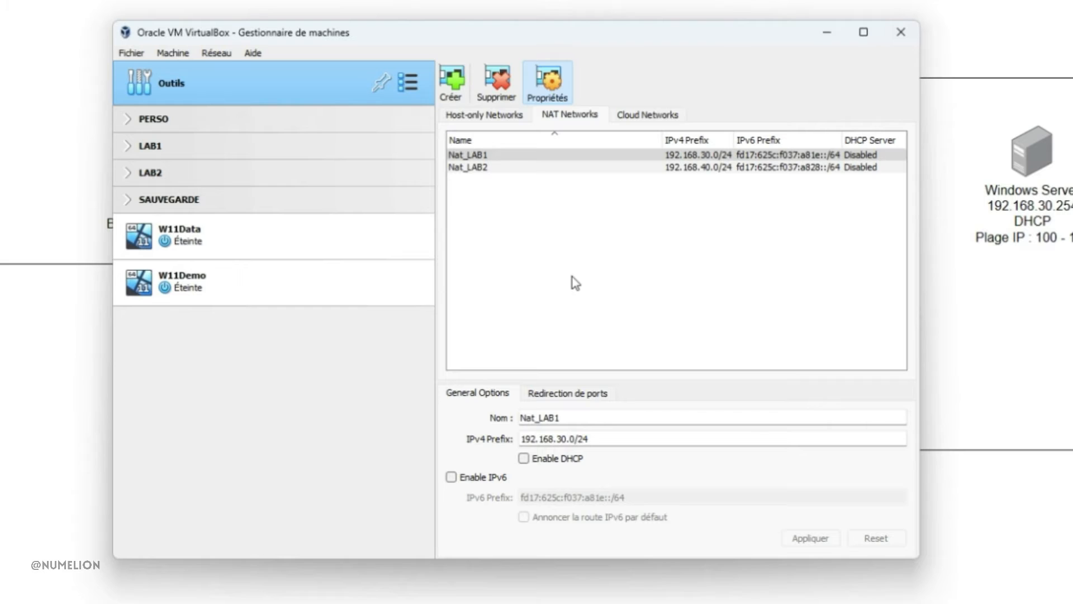
left_click(452, 84)
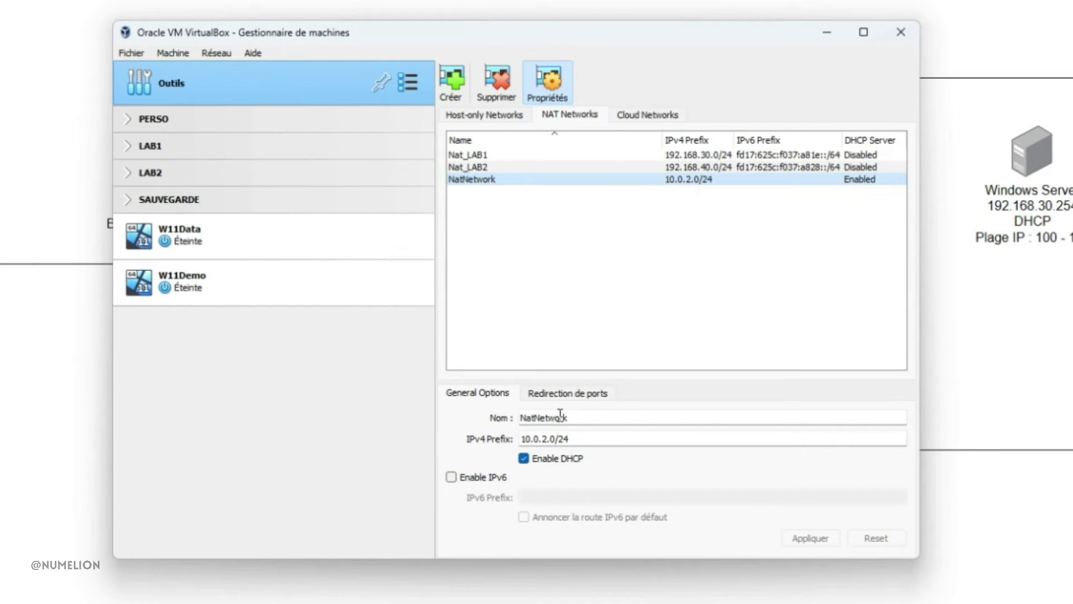
double_click(587, 418)
type("Nat_")
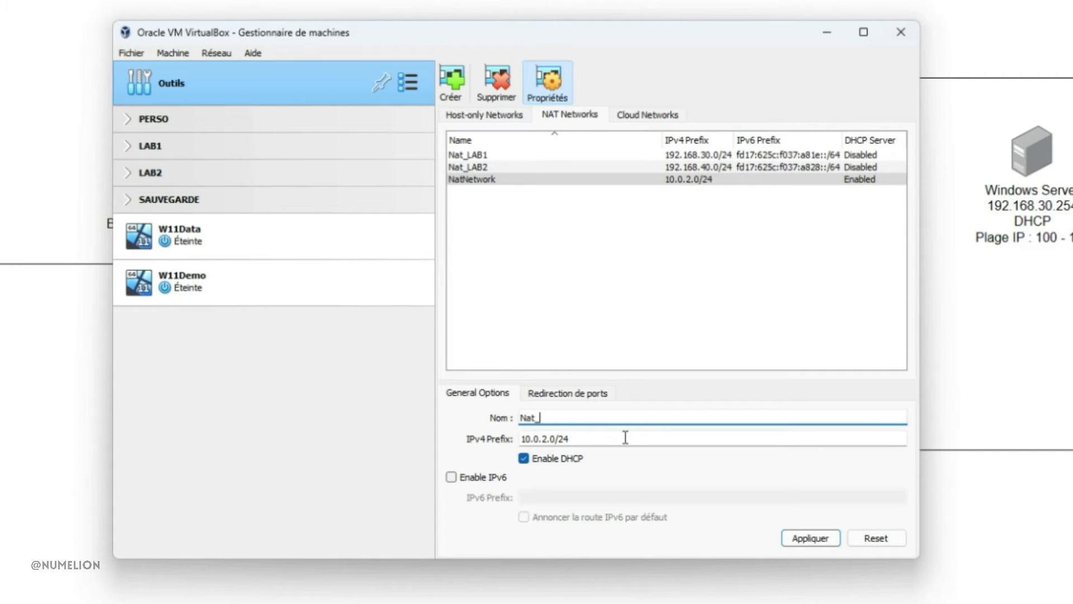
type("LAB3")
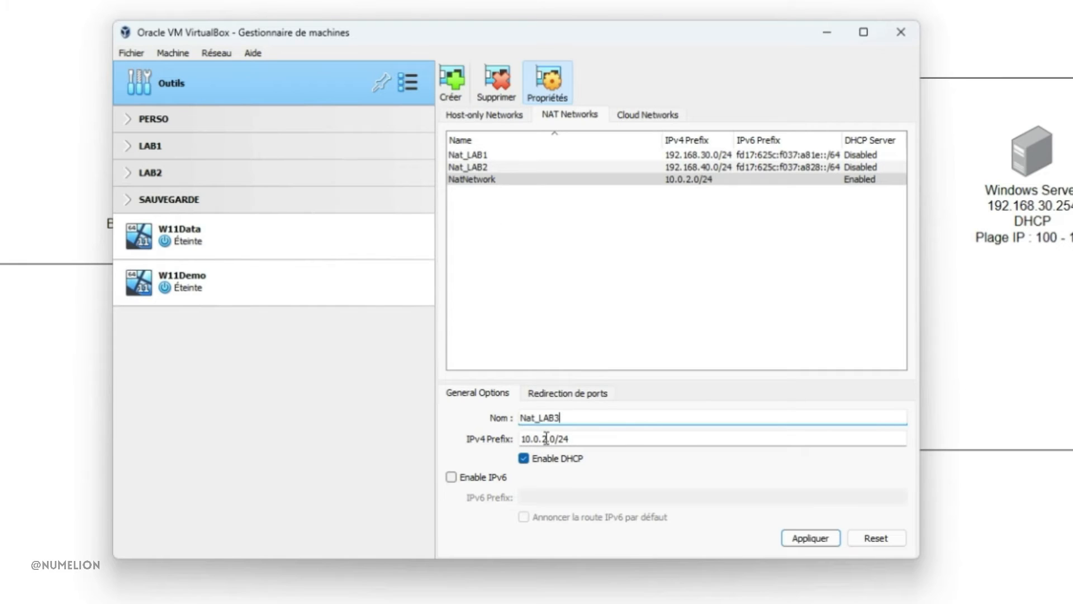
Set the new NAT network's IPv4 prefix to 192.168.100.0/24
key("Tab")
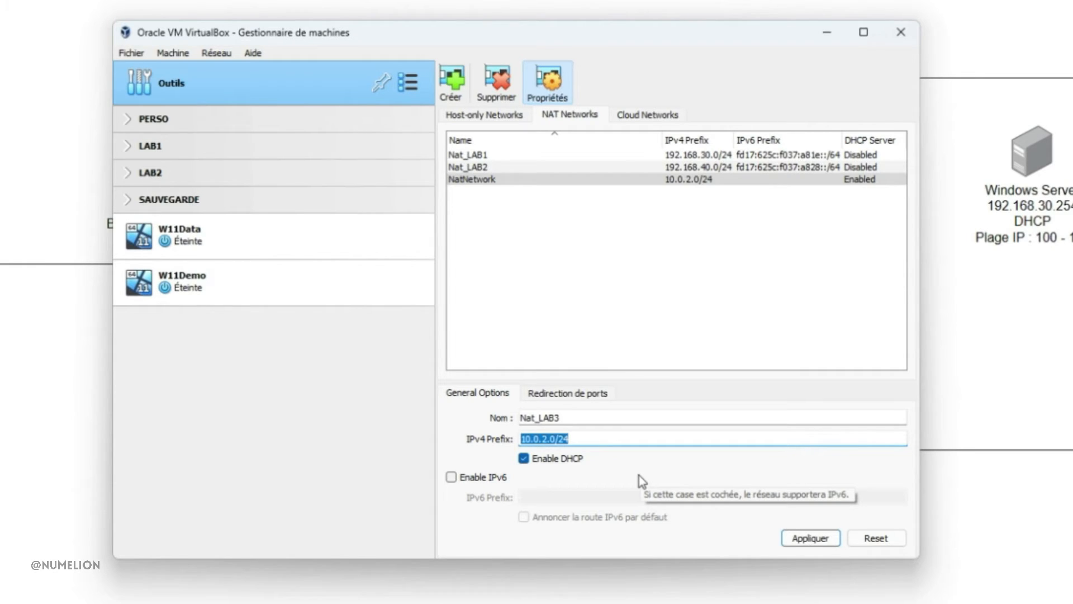
type("192.168.")
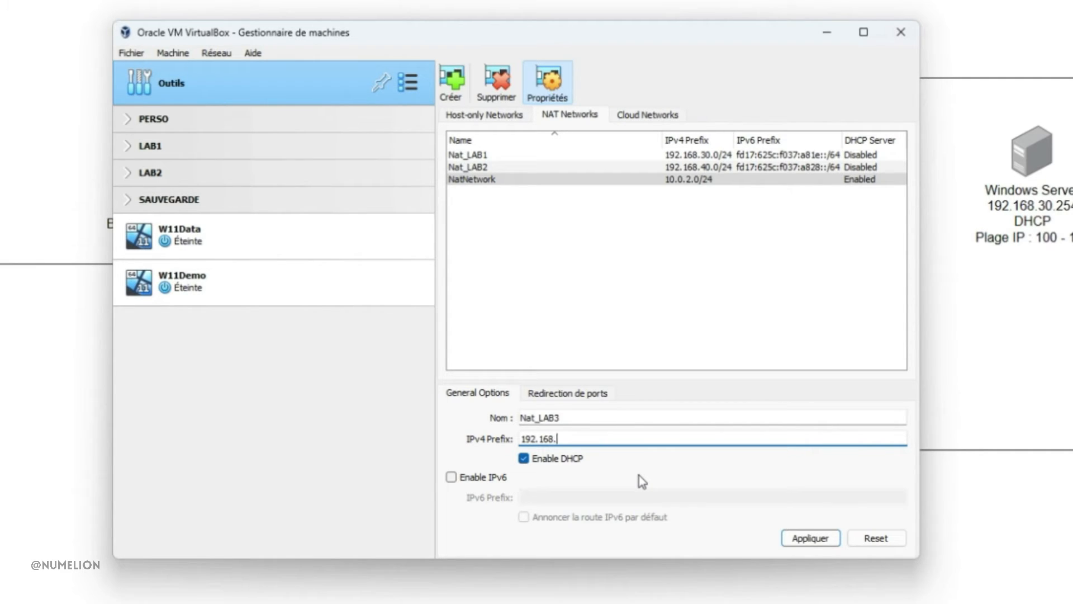
type("100.0/24")
key("ctrl+a")
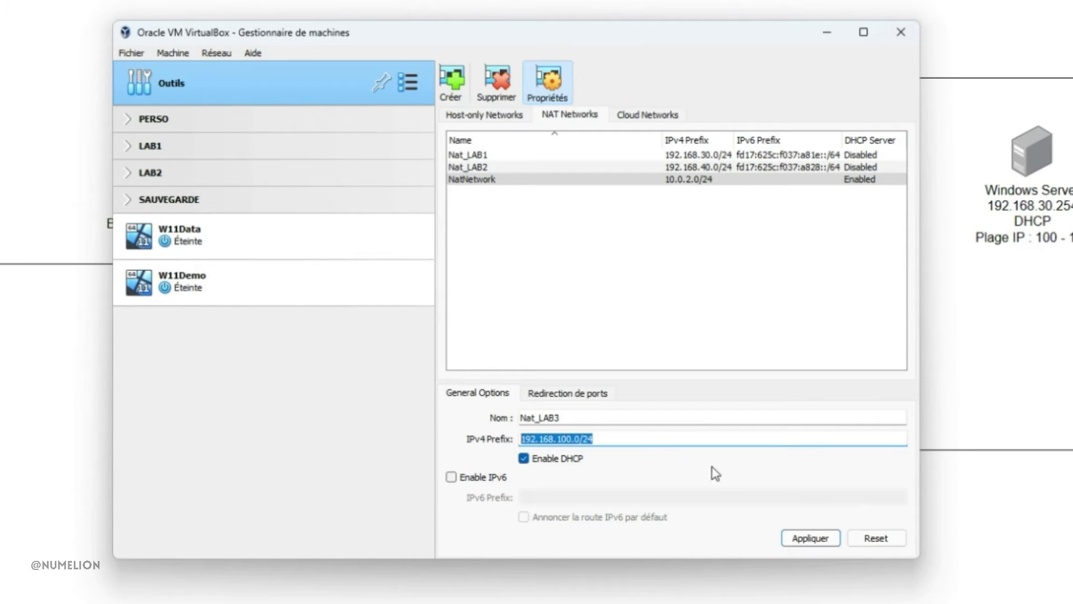
Try switching DHCP off and IPv6 on for the new NAT network, and revert both options
left_click(607, 463)
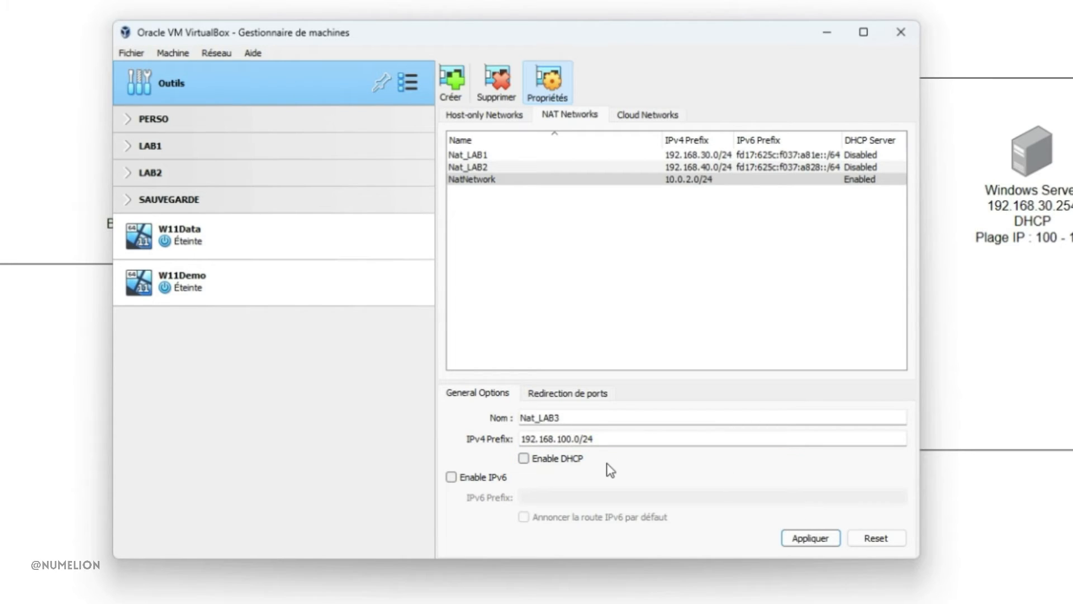
left_click(548, 462)
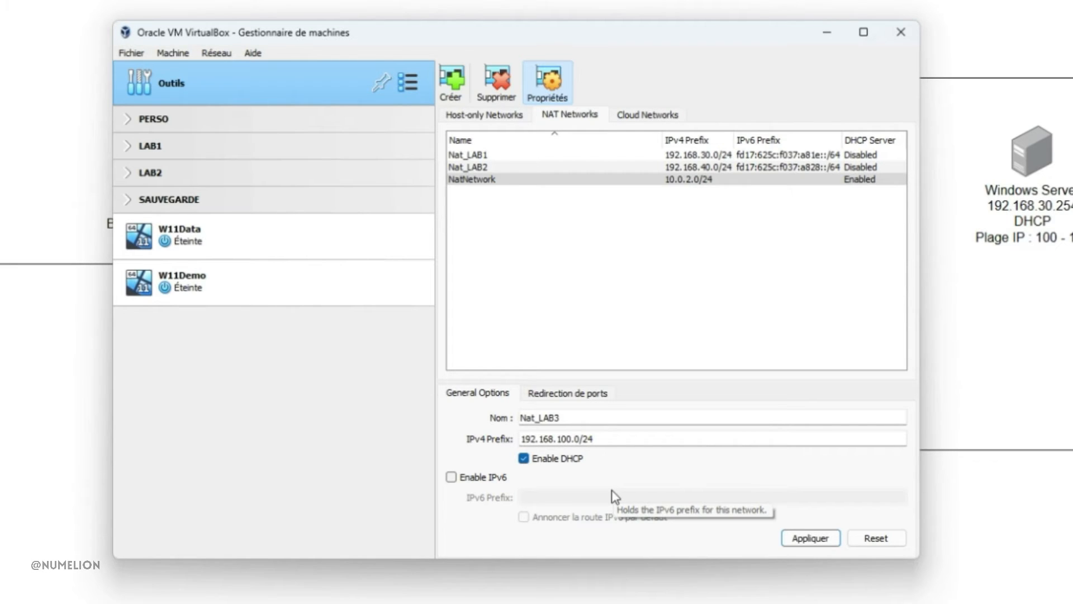
left_click(475, 478)
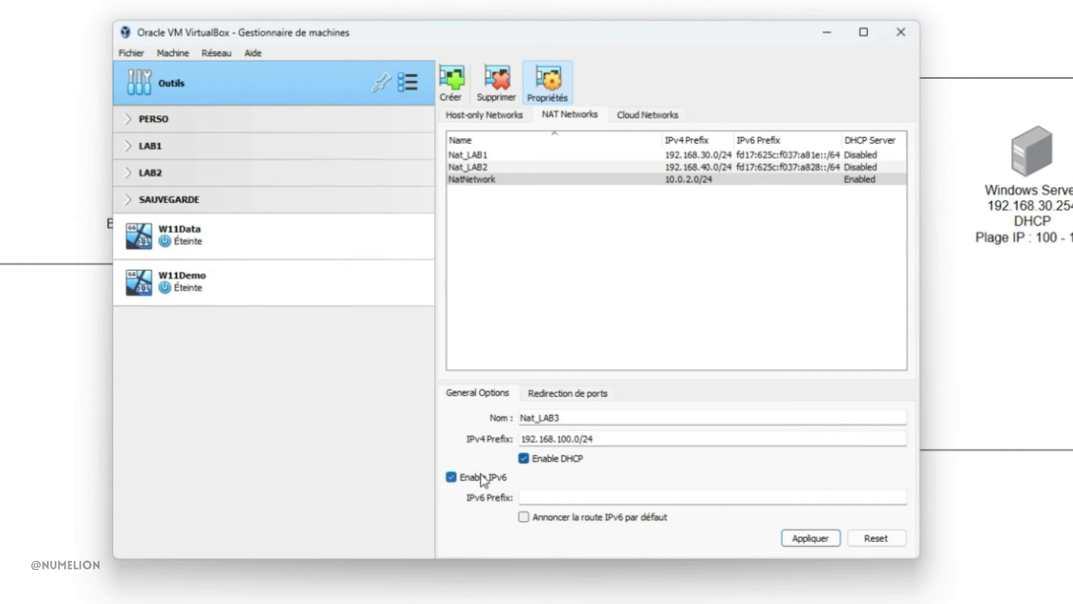
left_click(483, 479)
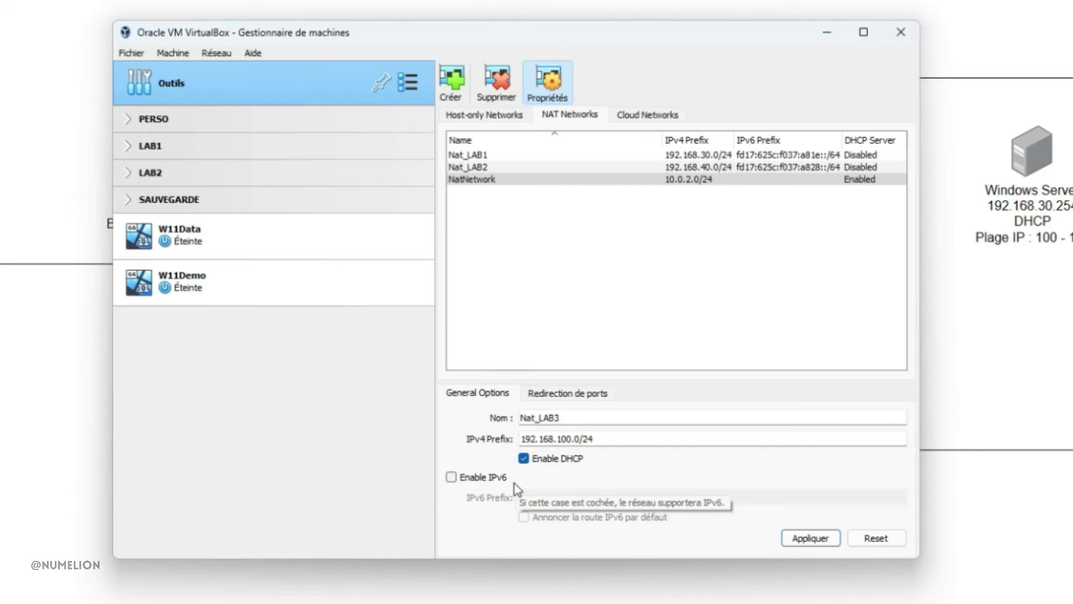
Try adding an IPv4 port forwarding rule to the new NAT network, look at the IPv6 rules, and remove the added rule
left_click(545, 395)
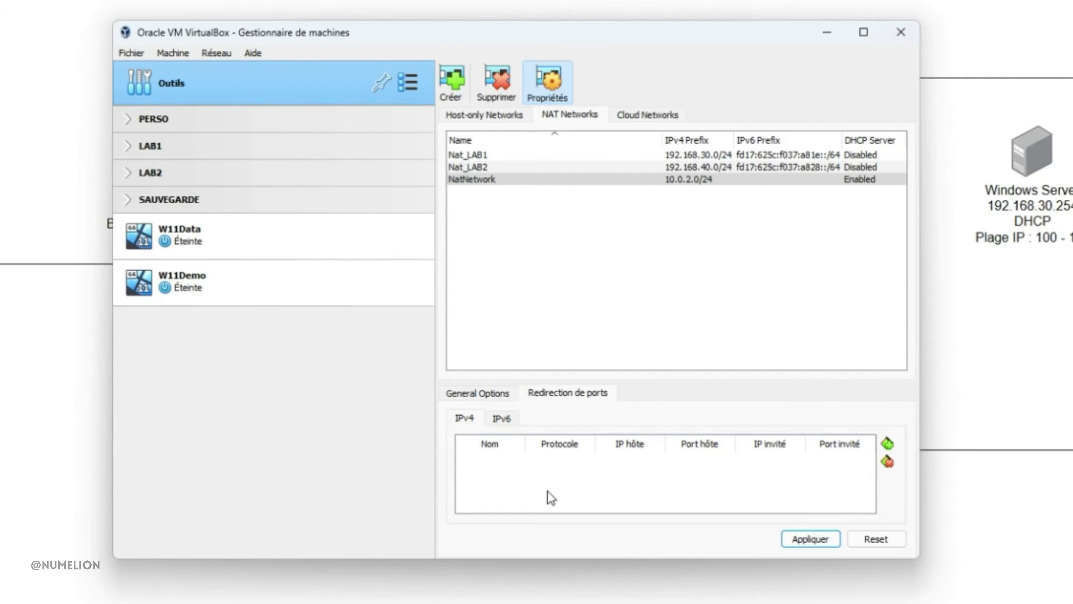
left_click(887, 443)
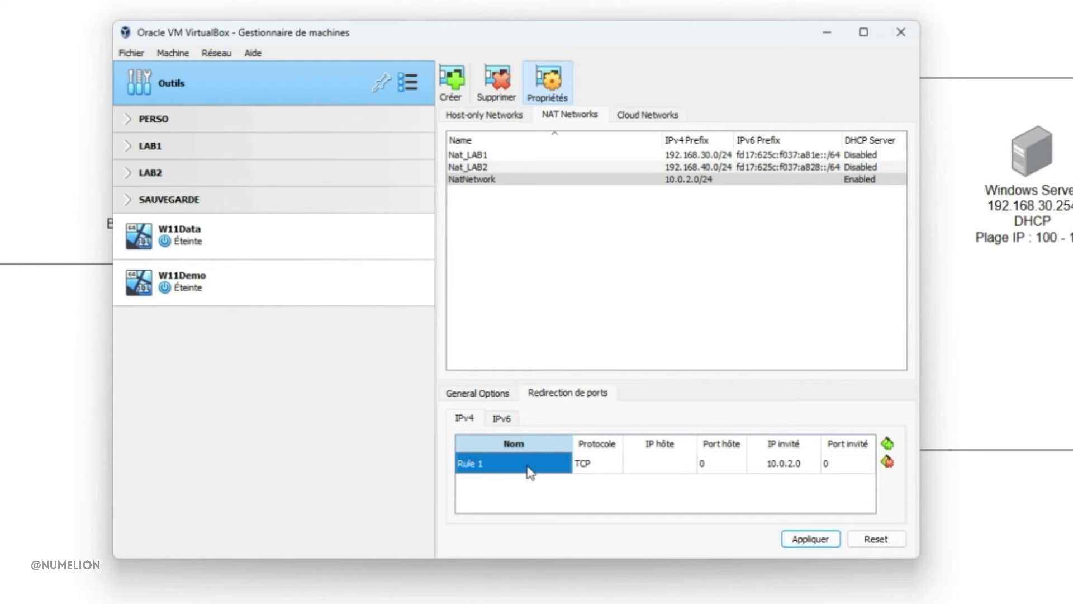
left_click(501, 418)
left_click(464, 418)
left_click(500, 419)
left_click(465, 420)
left_click(888, 461)
Apply the general options of the new NAT network and select Nat_LAB3 in the list
left_click(478, 394)
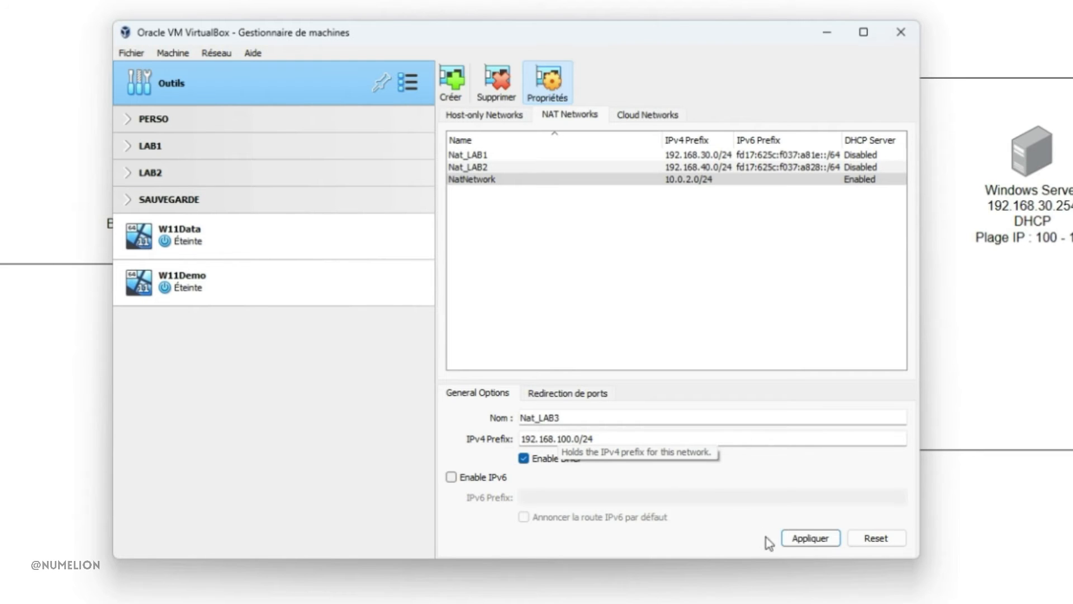
left_click(817, 540)
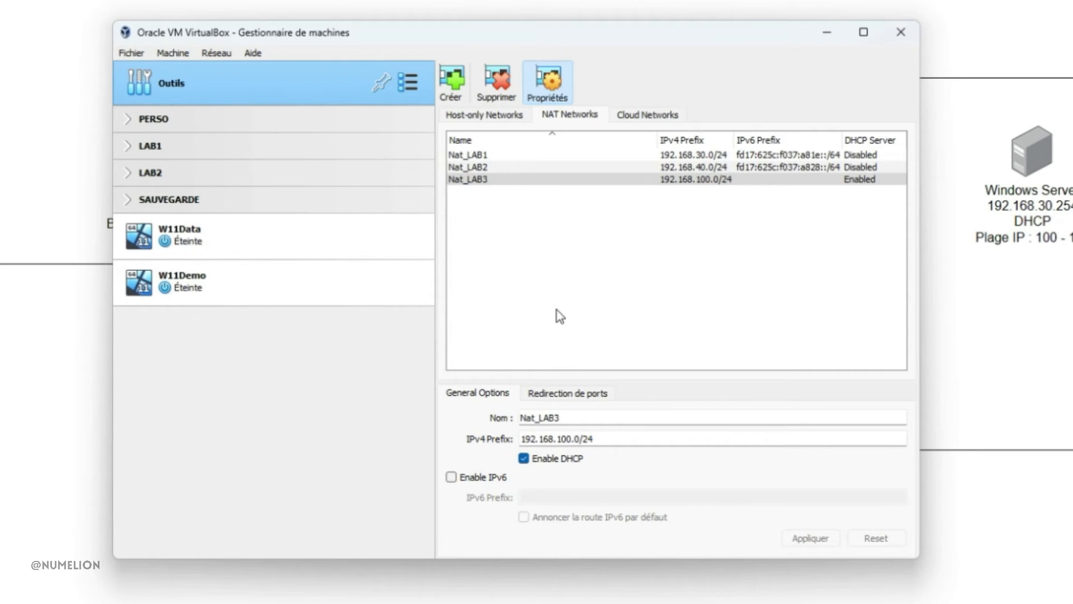
left_click(485, 179)
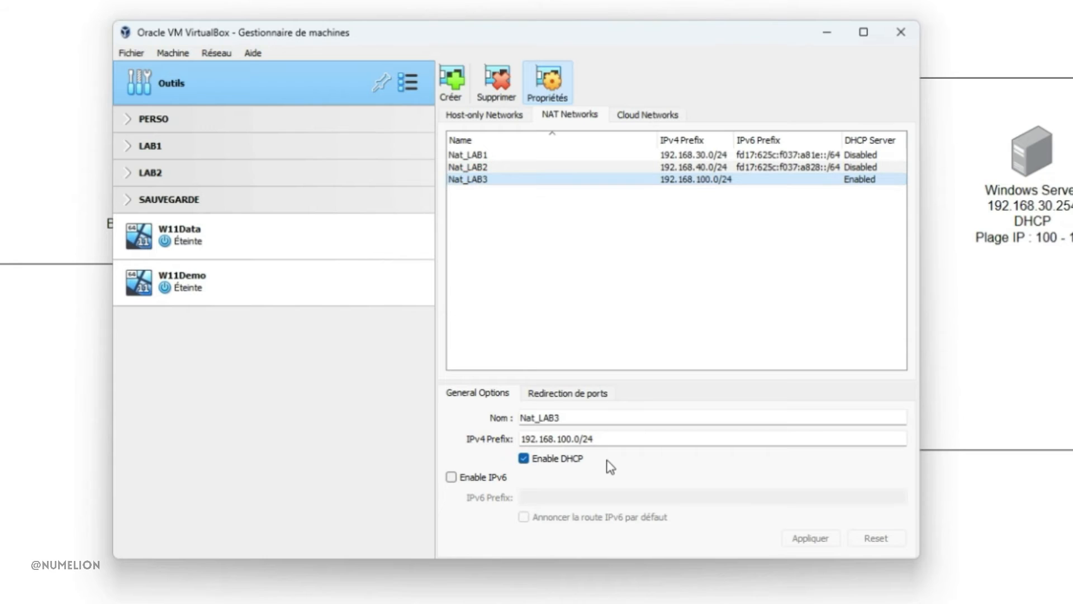
Open the network settings of the PC1-CLONE machine in the LAB2 group
left_click(128, 176)
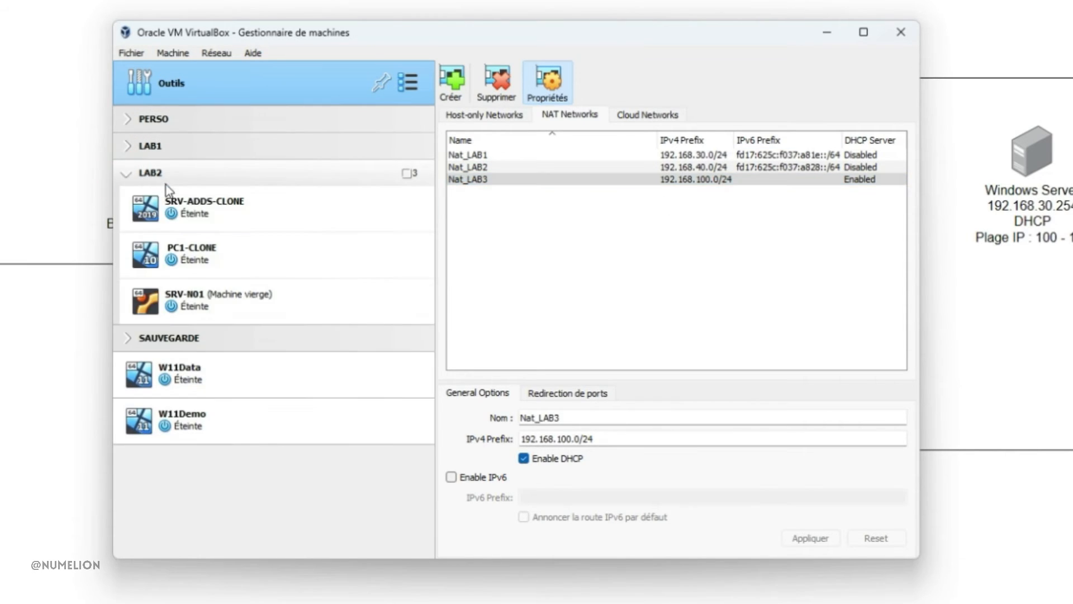
left_click(190, 250)
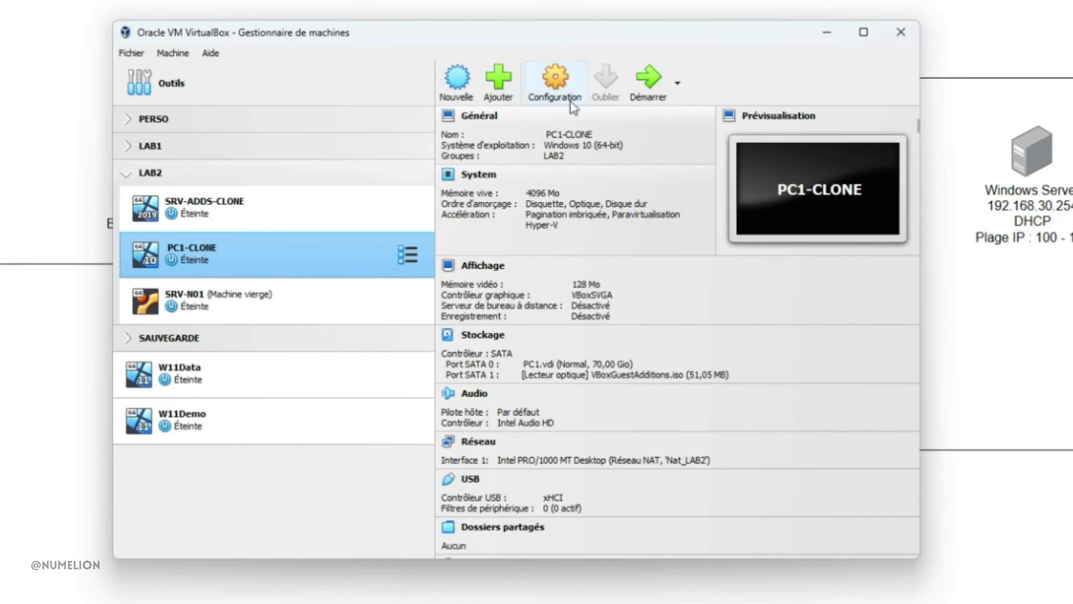
left_click(547, 98)
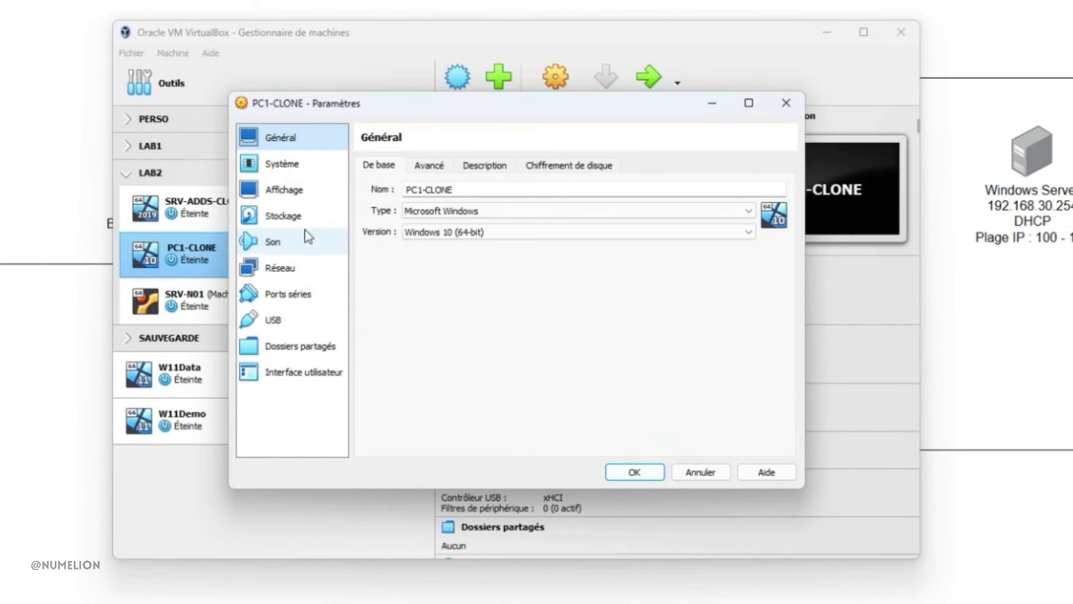
left_click(272, 269)
Attach Adapter 1 to the NAT network Nat_LAB3, keeping the Réseau NAT access mode, and save the machine's settings
left_click(570, 229)
left_click(572, 228)
left_click(571, 229)
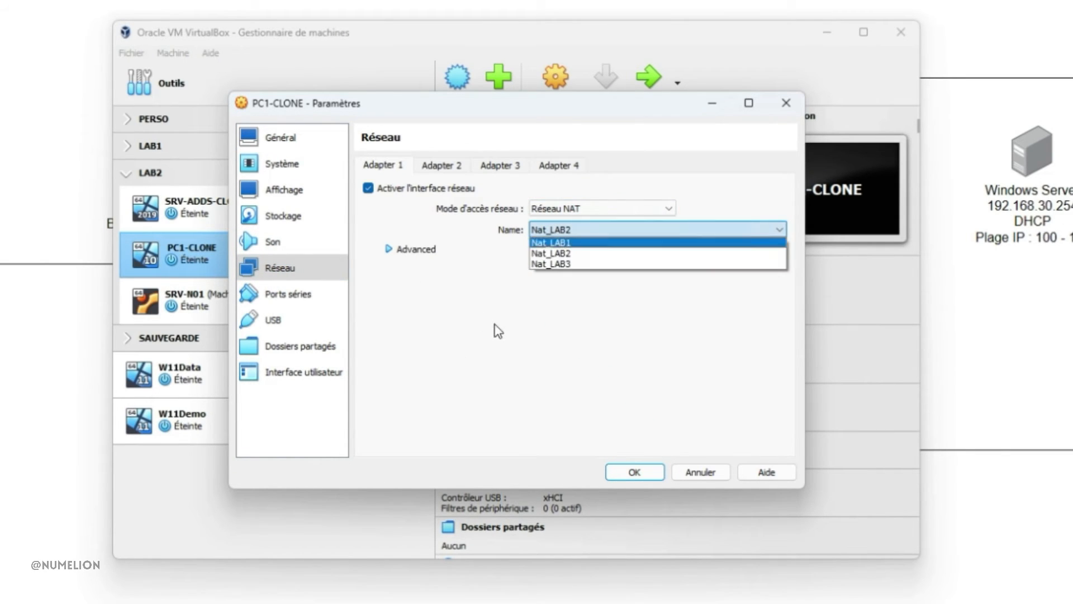
left_click(495, 328)
left_click(575, 206)
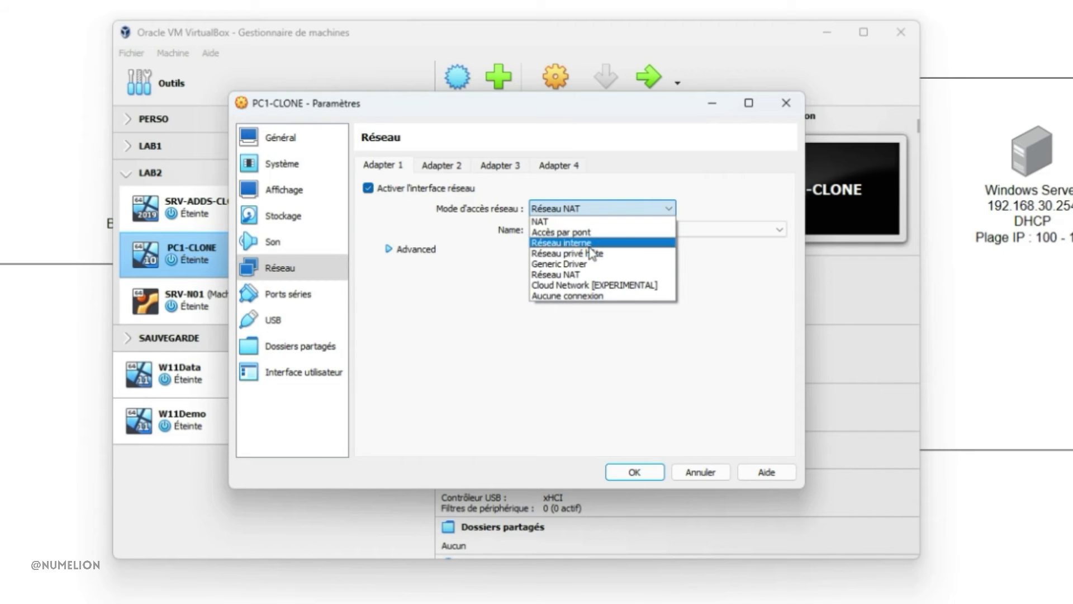
left_click(585, 276)
left_click(563, 231)
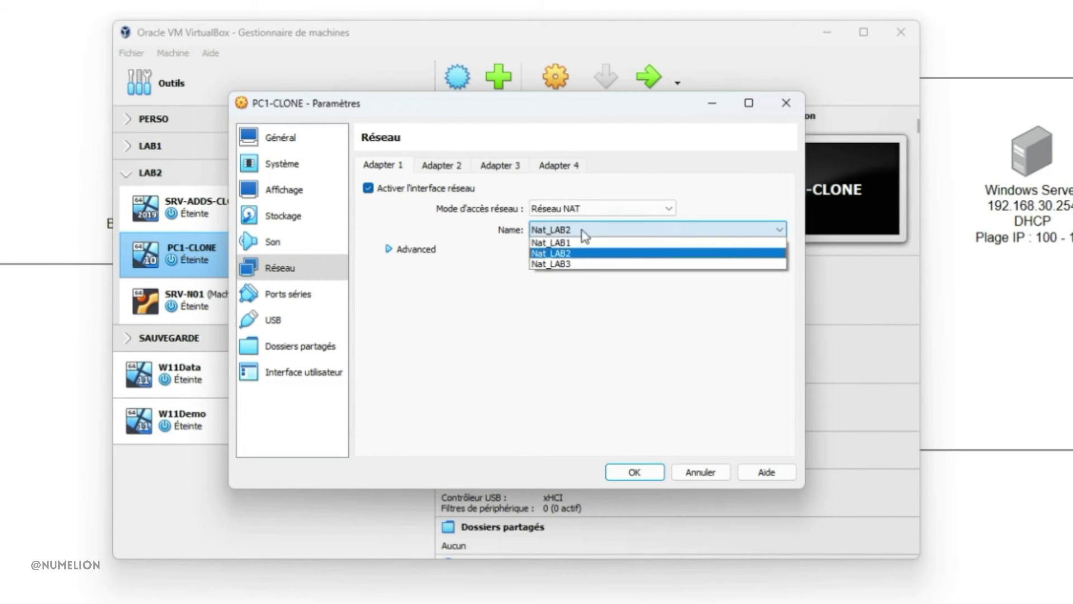
left_click(568, 266)
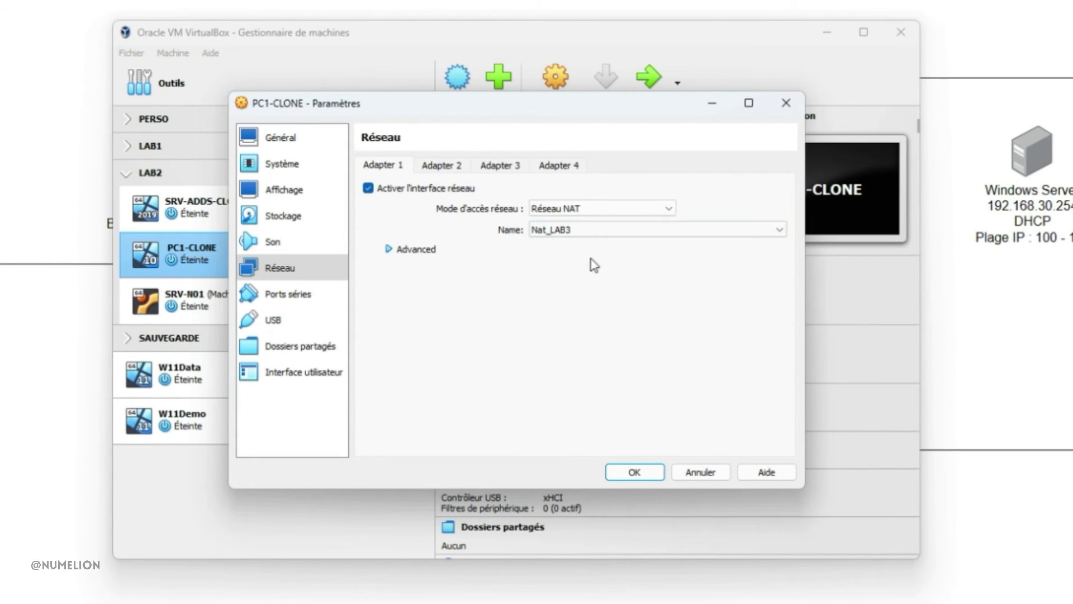
left_click(632, 472)
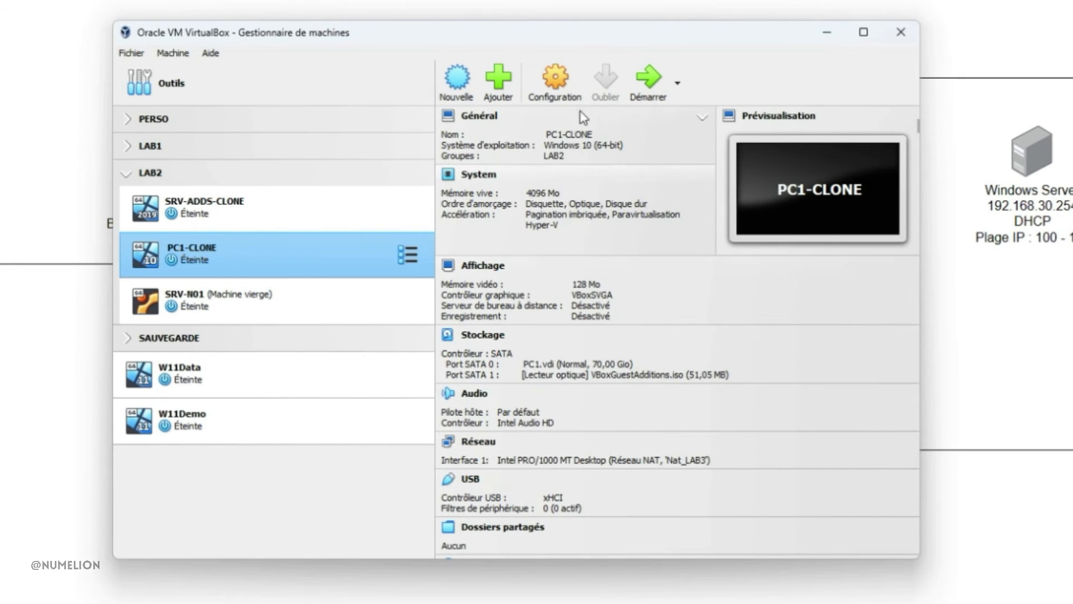
Start PC1-CLONE, send Ctrl+Alt+Del to its lock screen and sign in to Windows with the account password
left_click(649, 78)
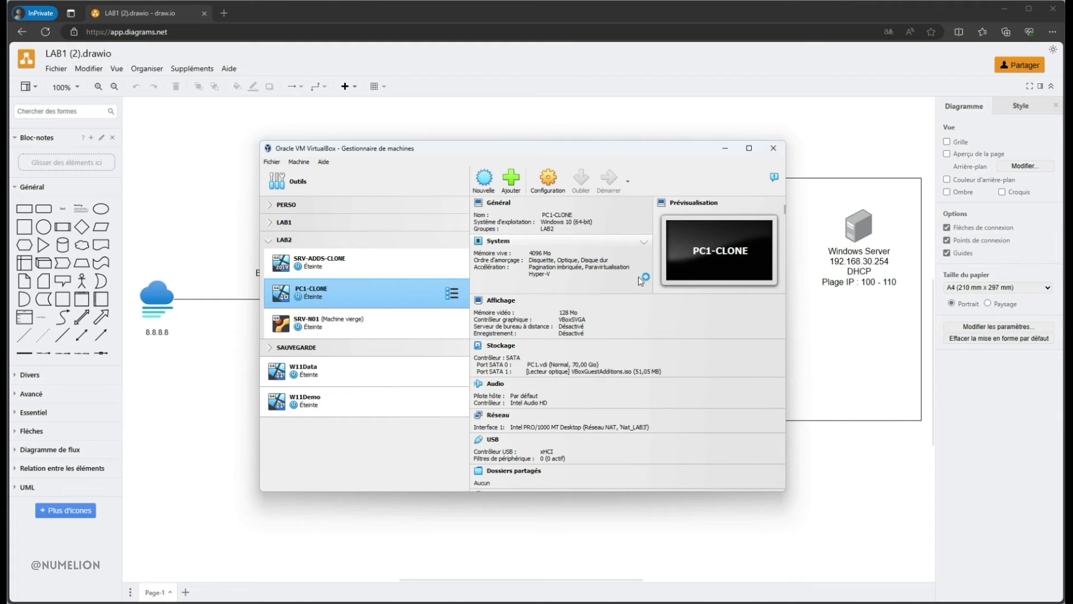
left_click(259, 86)
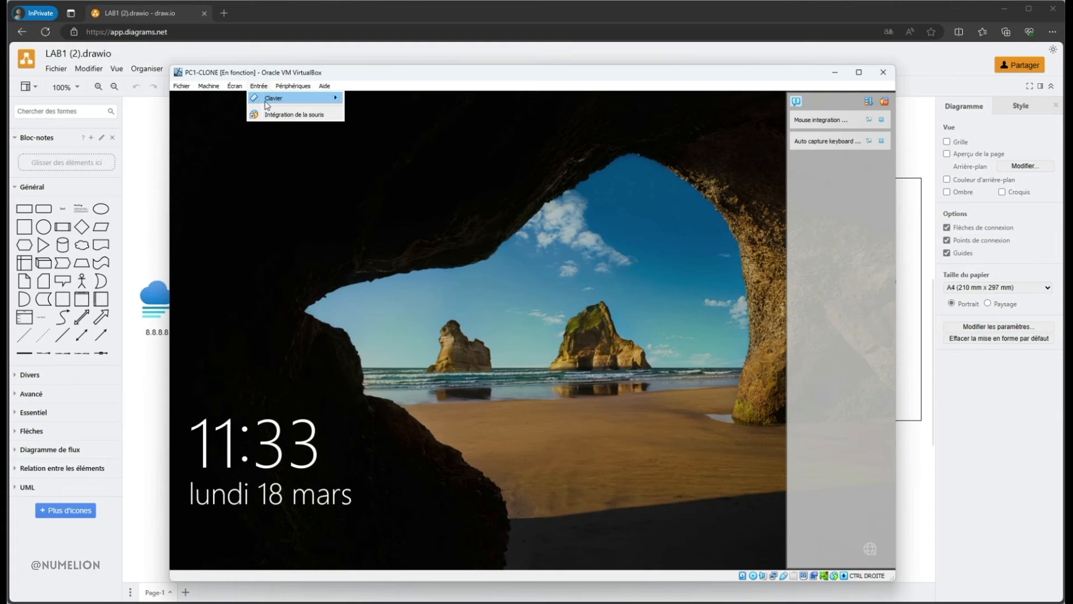
mouse_move(271, 100)
left_click(391, 128)
left_click(515, 376)
type("••••••••")
key("Return")
Move the PC1-CLONE window aside and review the Nat_LAB3 entry in VirtualBox's Network Manager
mouse_move(782, 72)
left_mouse_down()
mouse_move(773, 56)
mouse_move(870, 369)
mouse_move(965, 129)
left_mouse_up()
left_click(300, 163)
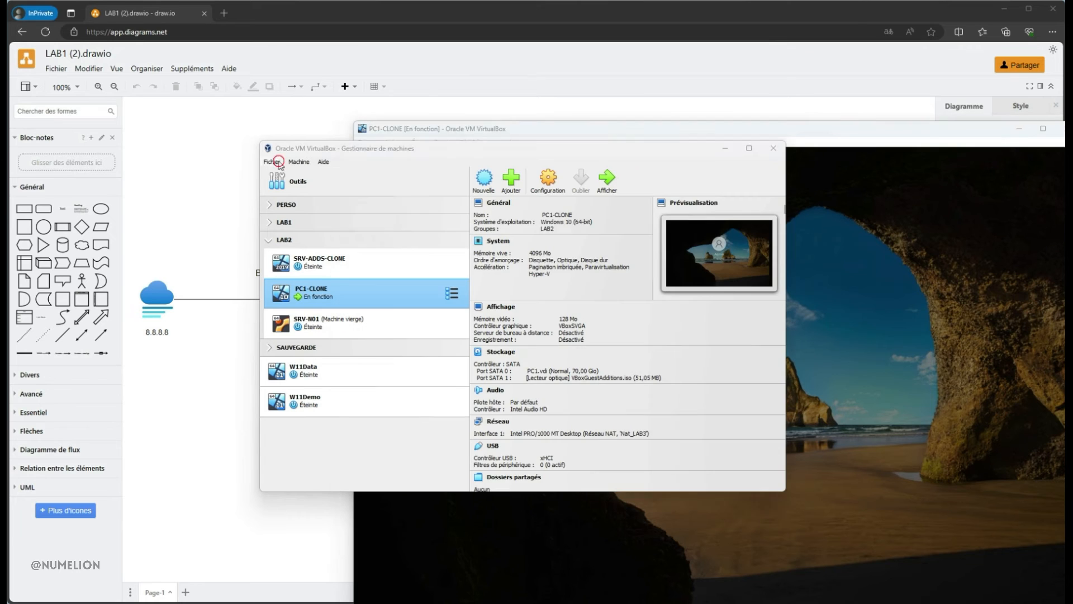
left_click(273, 161)
mouse_move(289, 222)
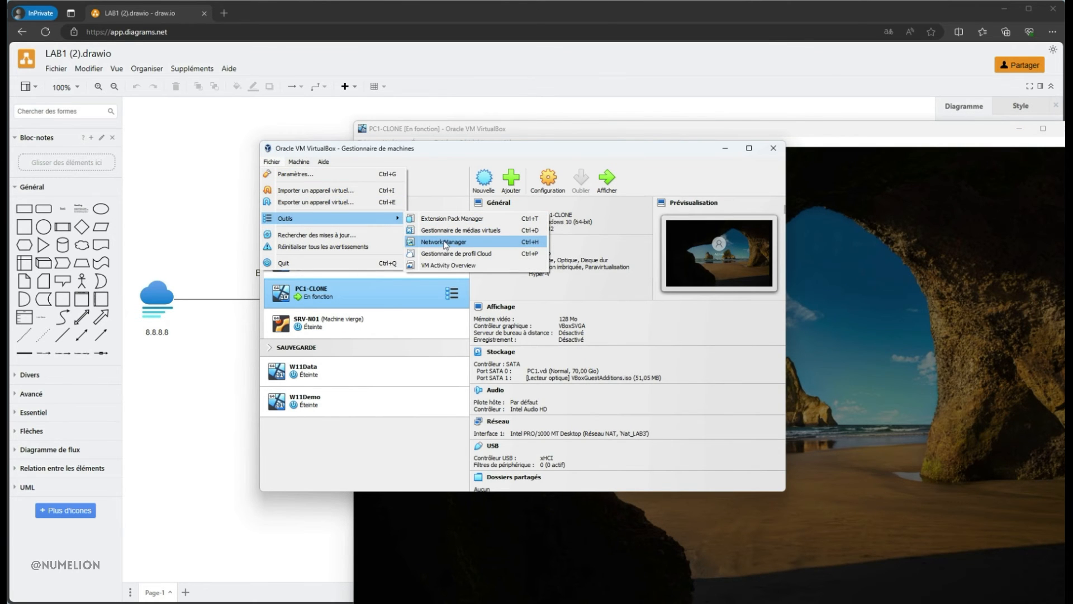
left_click(451, 242)
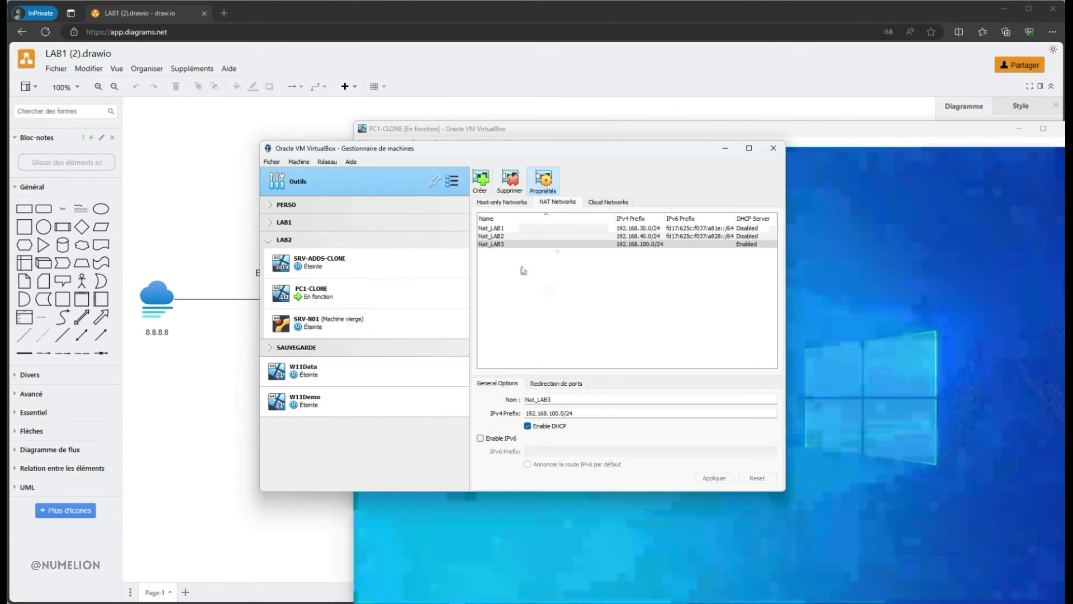
left_click(632, 245)
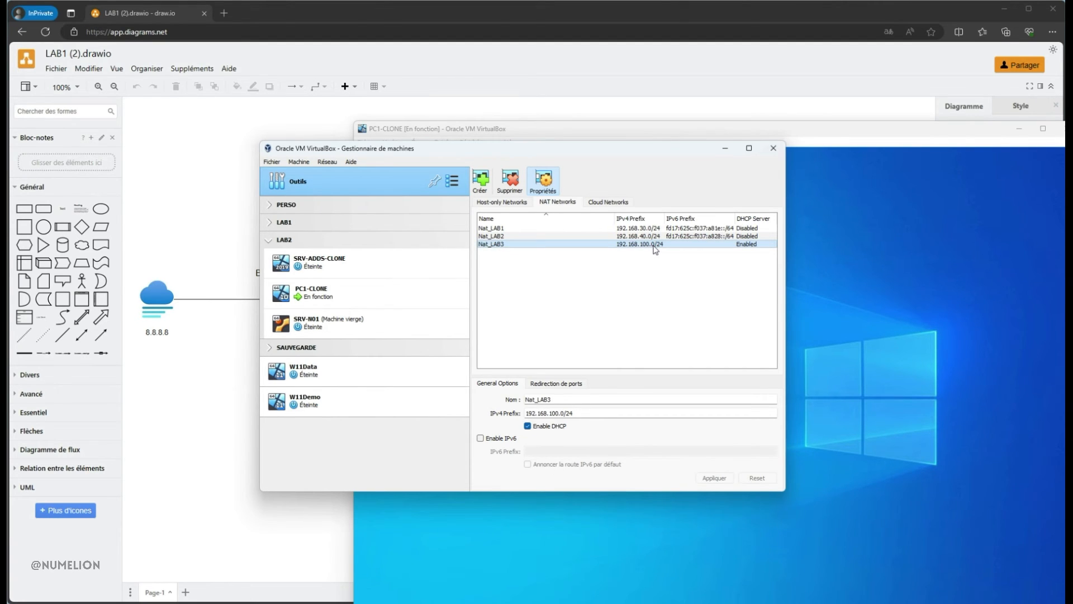
Return to PC1-CLONE, open a command prompt and run ipconfig to check its IP configuration
left_click(890, 179)
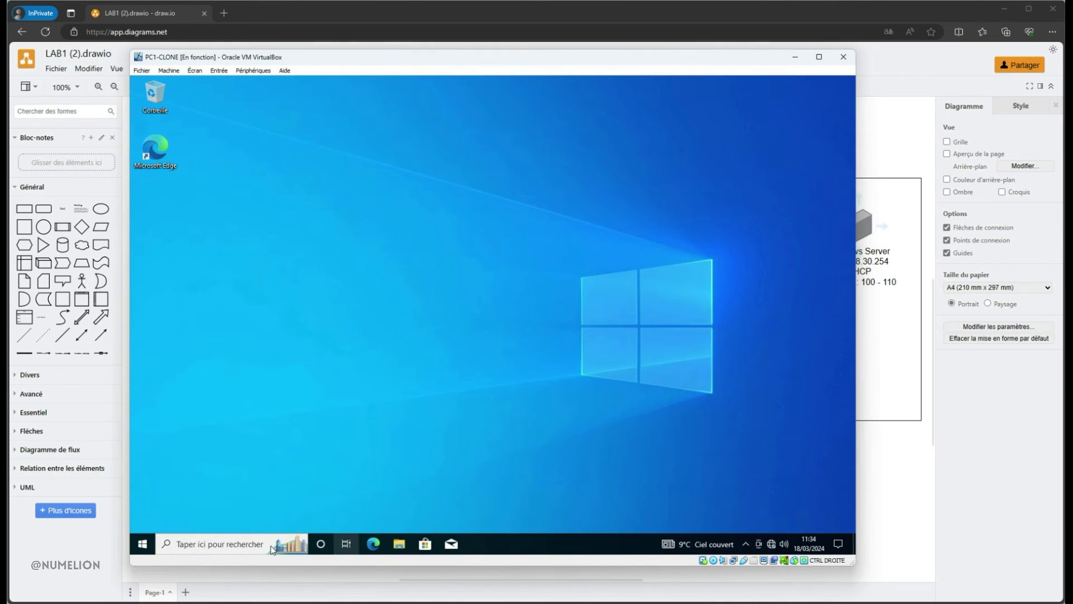
left_click(210, 545)
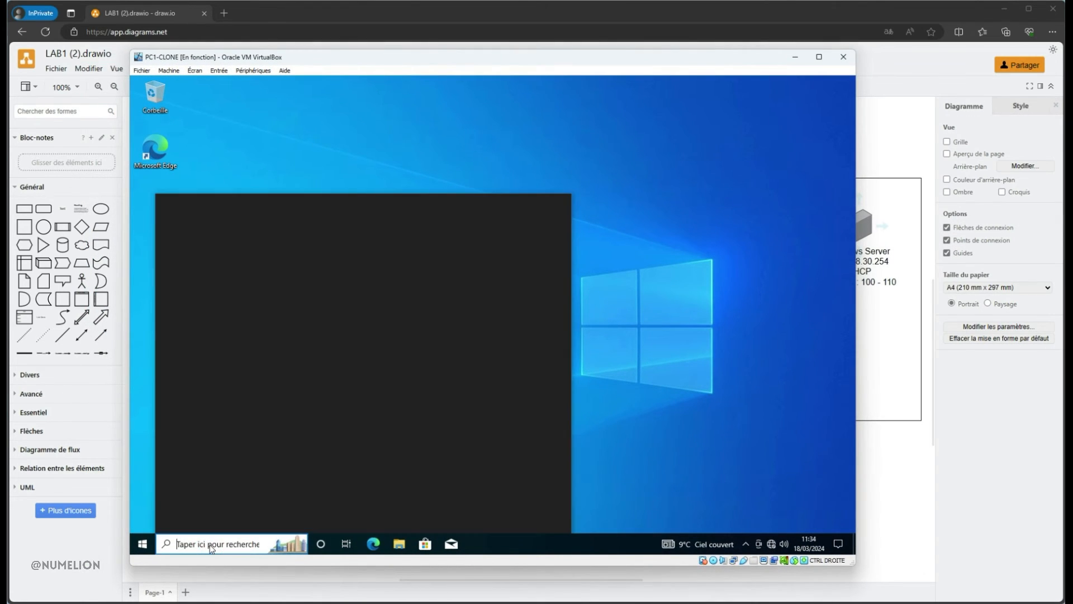
type("cmd")
key("Return")
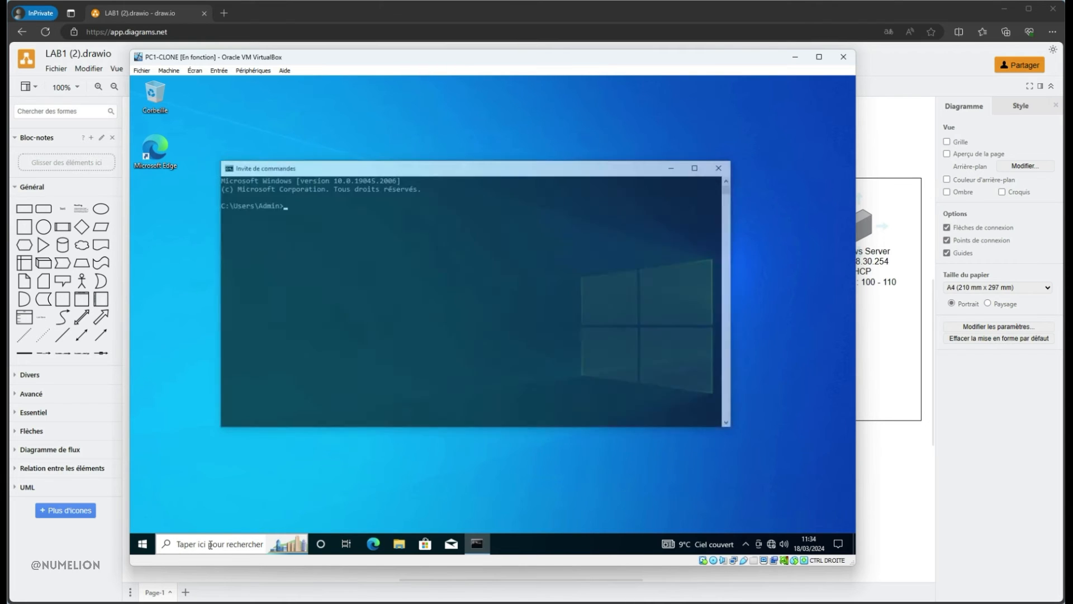
type("ipconfig")
key("Return")
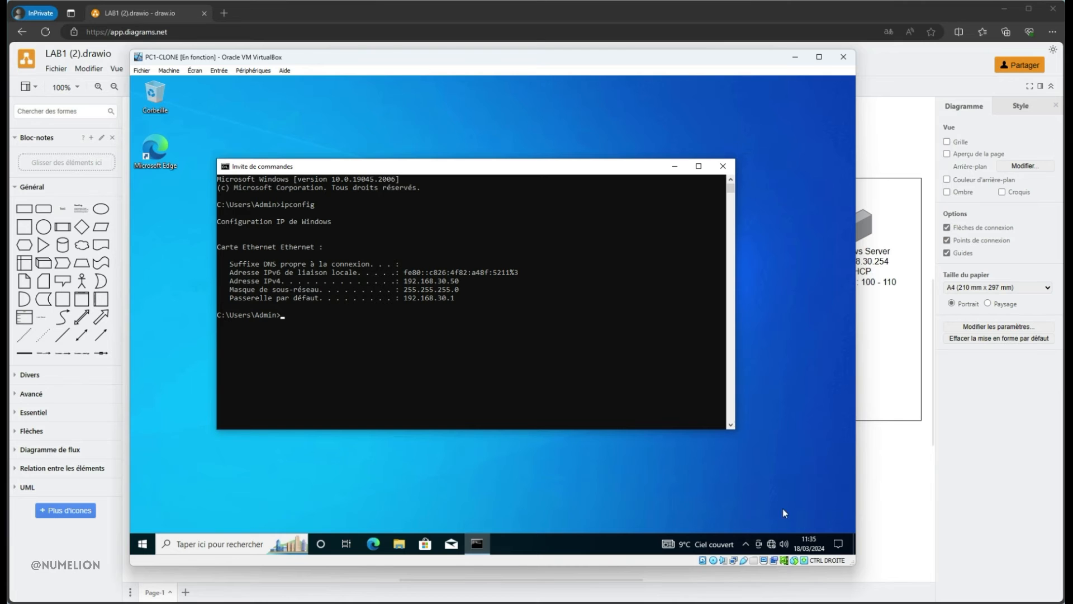
Open the virtual machine's network adapter connections through the Control Panel's Network and Sharing Center
left_click(299, 546)
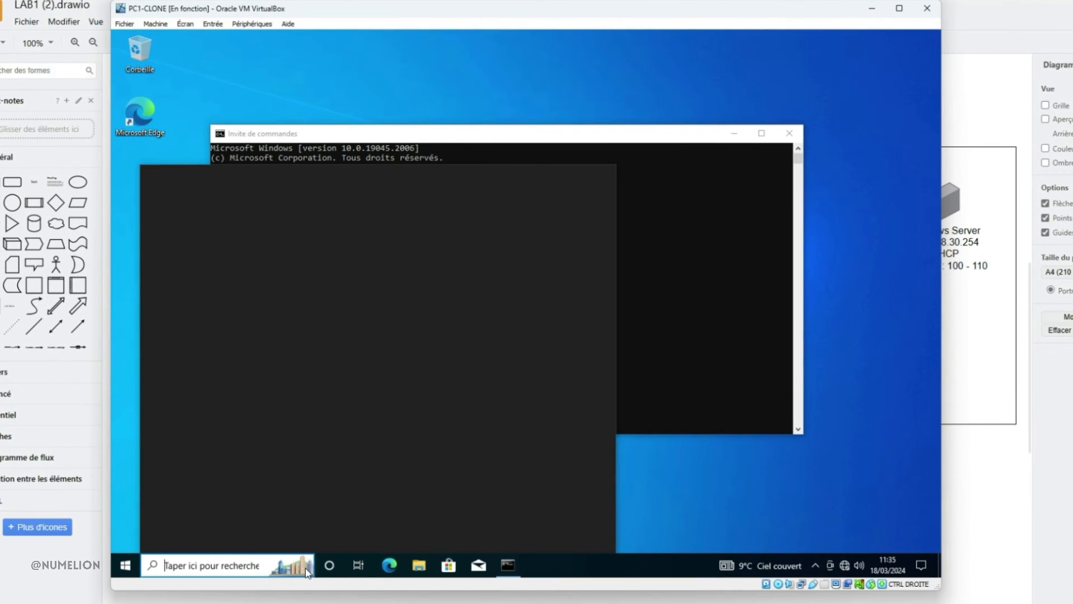
type("panneau")
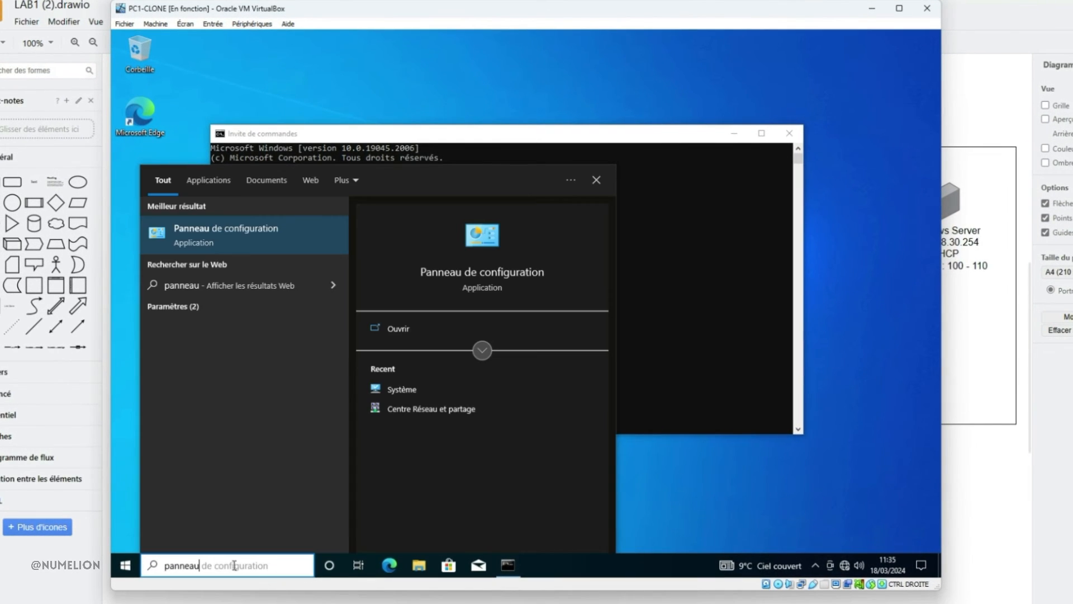
left_click(203, 240)
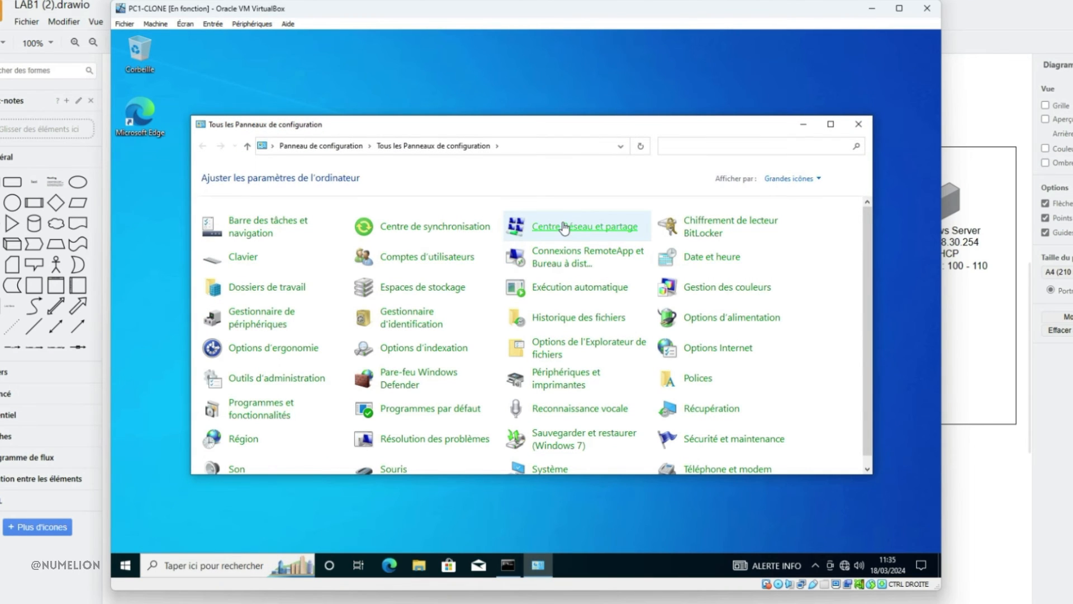
left_click(565, 227)
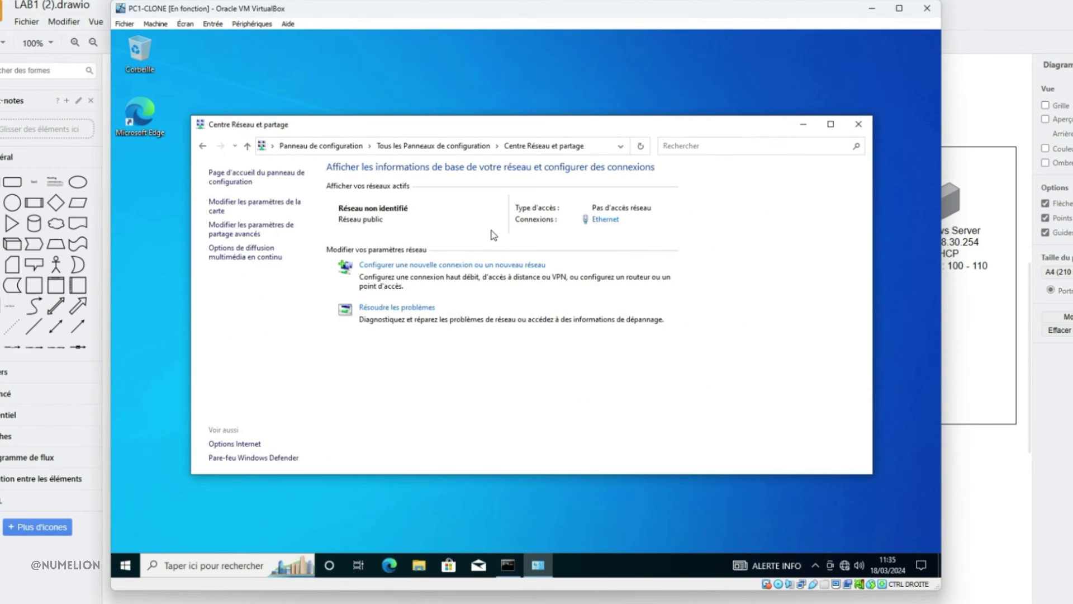
left_click(255, 205)
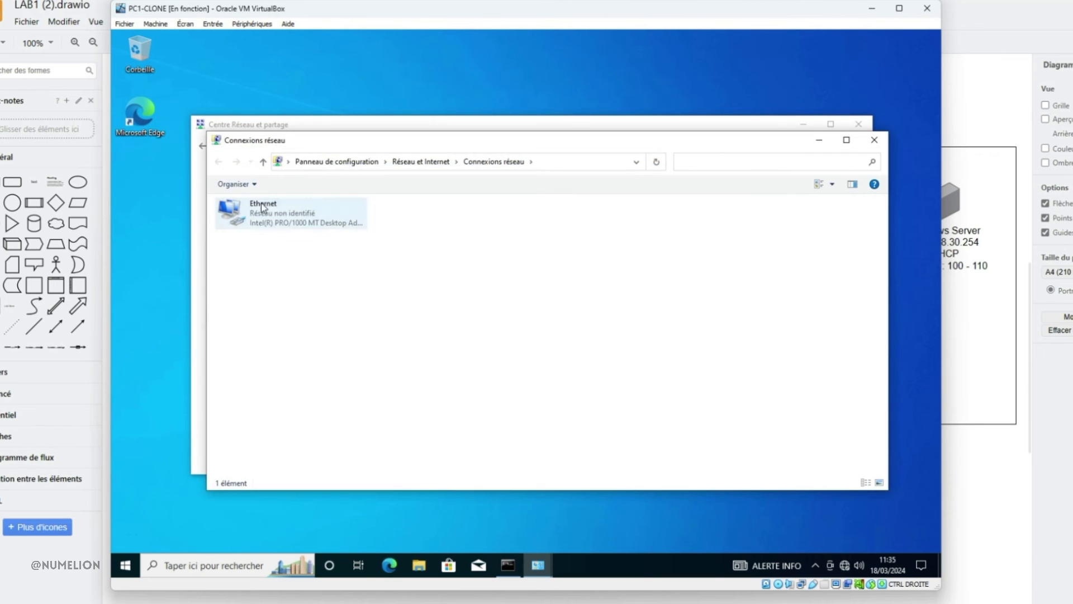
left_click_drag(357, 145, 332, 170)
Open the Internet Protocol Version 4 (TCP/IPv4) properties of the Ethernet connection
right_click(240, 238)
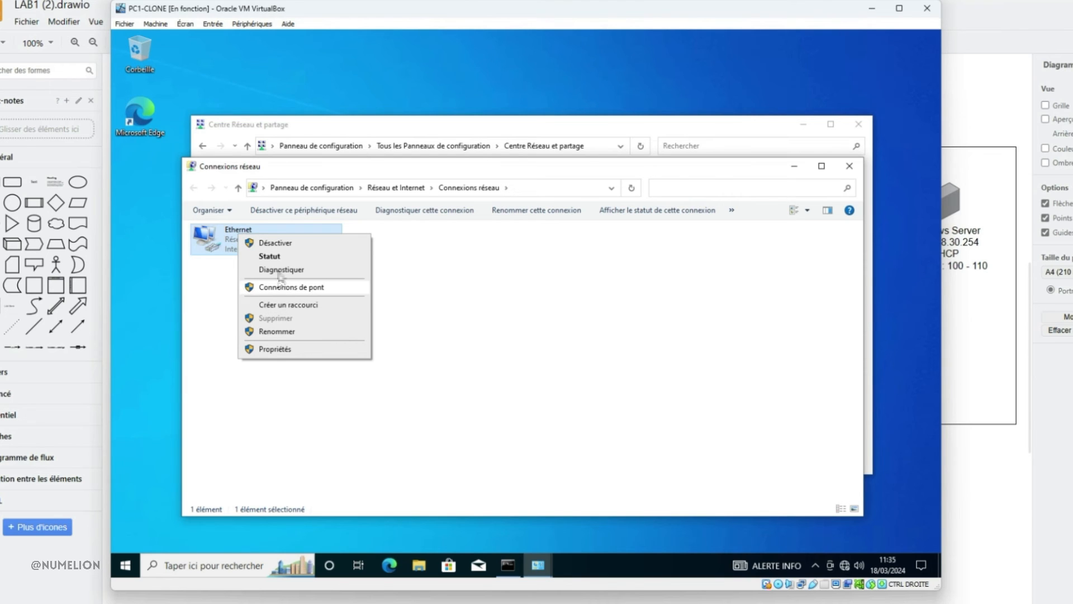
left_click(277, 350)
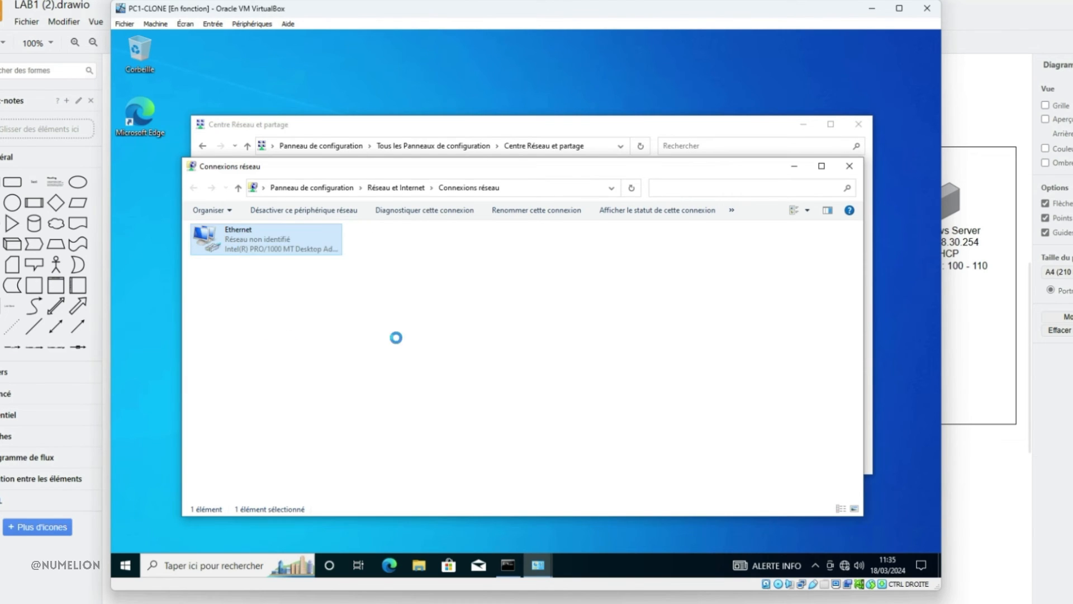
left_click(315, 360)
left_click(280, 349)
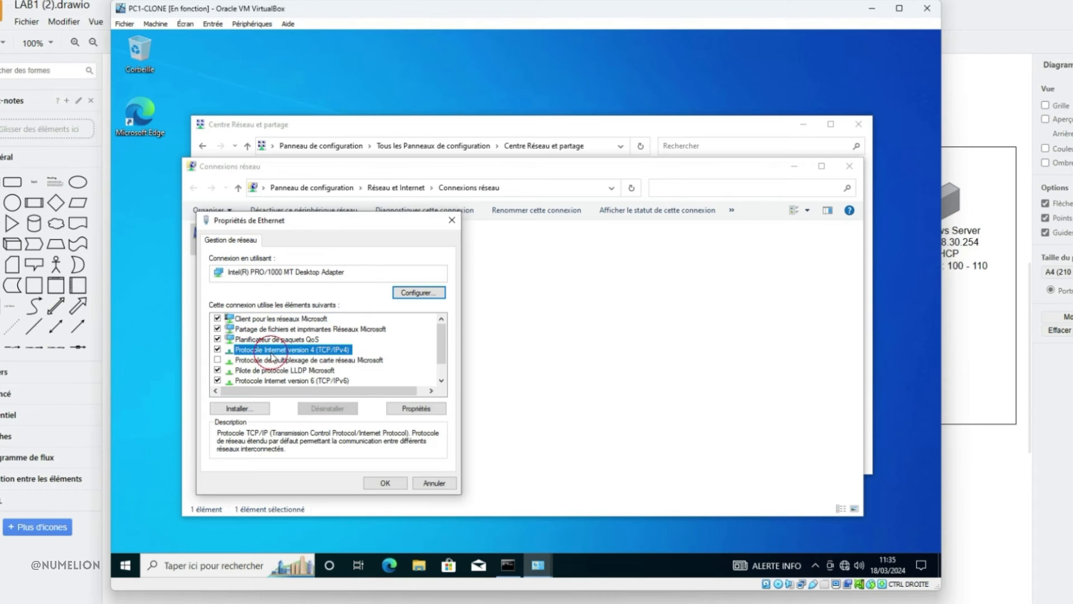
left_click(410, 408)
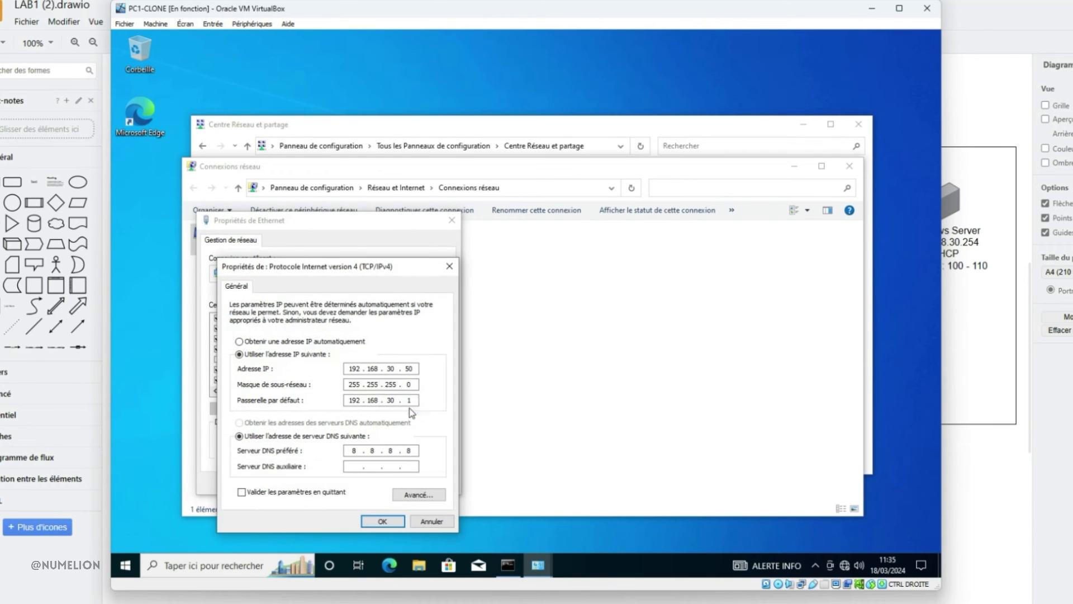
Set the IPv4 address and DNS servers to be obtained automatically, confirm, and close the Ethernet properties
left_click_drag(336, 232, 486, 234)
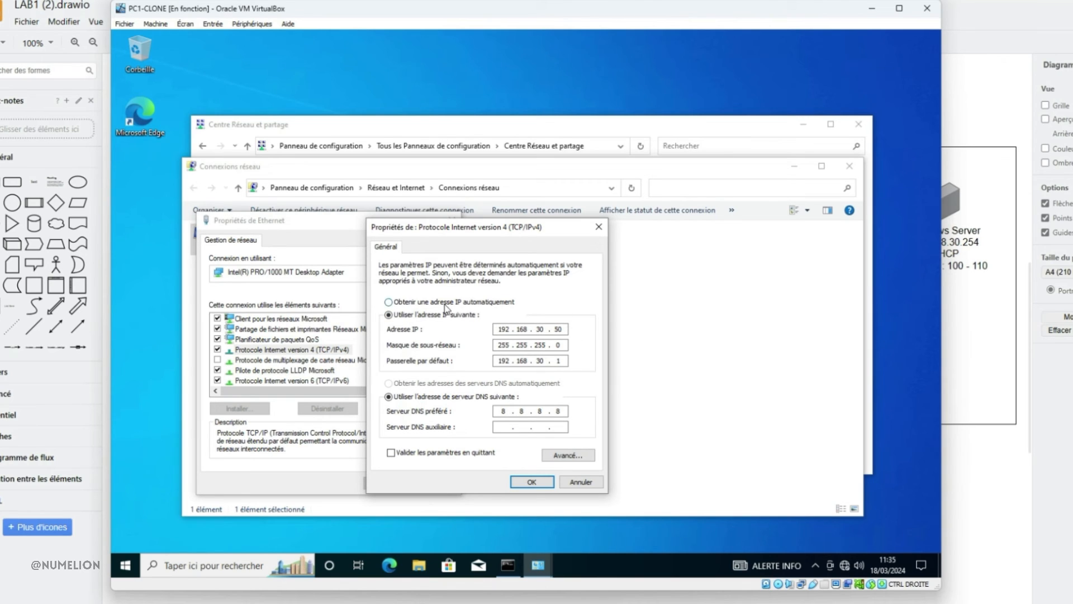
left_click(439, 303)
left_click(420, 385)
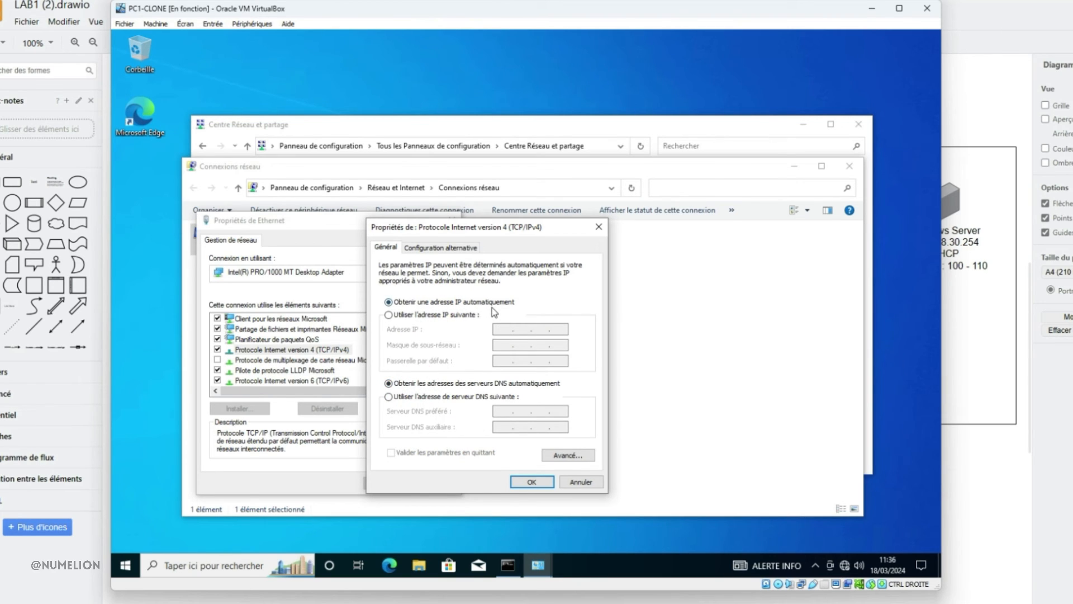
left_click(531, 482)
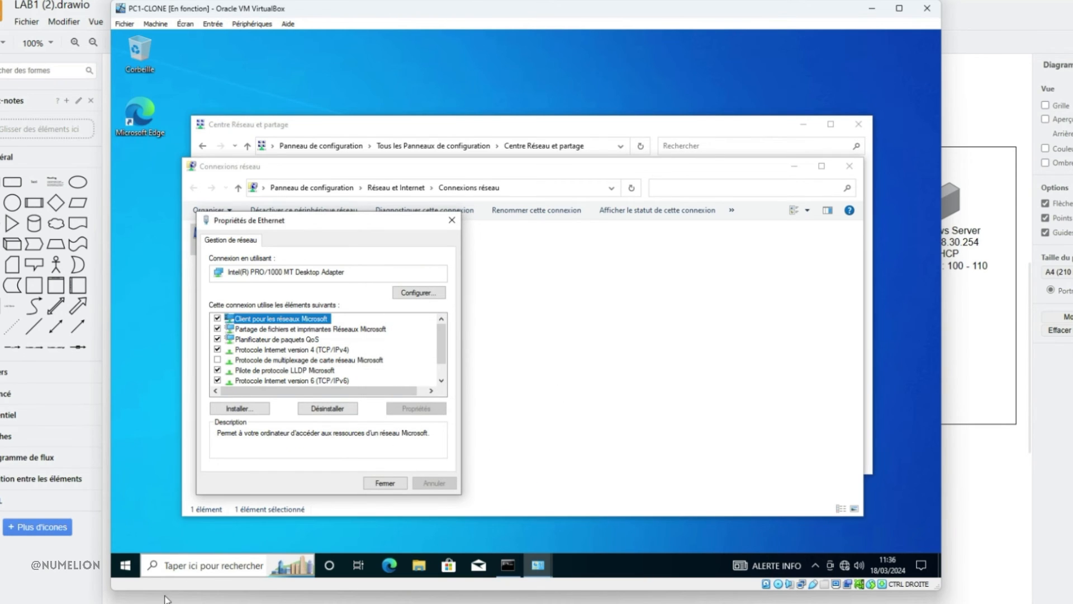
left_click(385, 483)
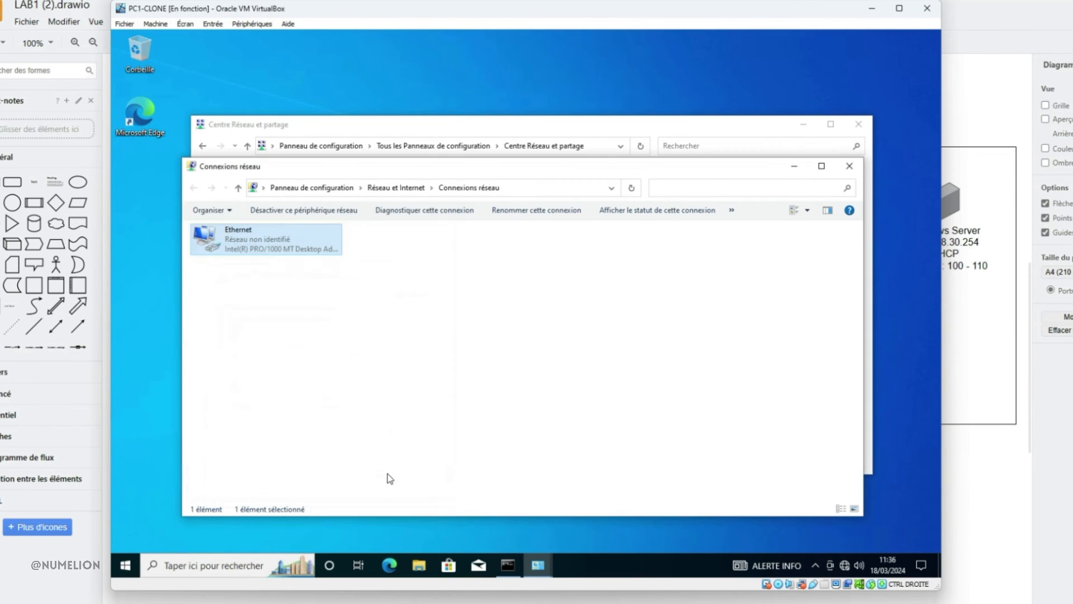
Run ipconfig again in the open command prompt to check the address assigned by DHCP
left_click(508, 565)
left_click(417, 264)
type("ipconfig")
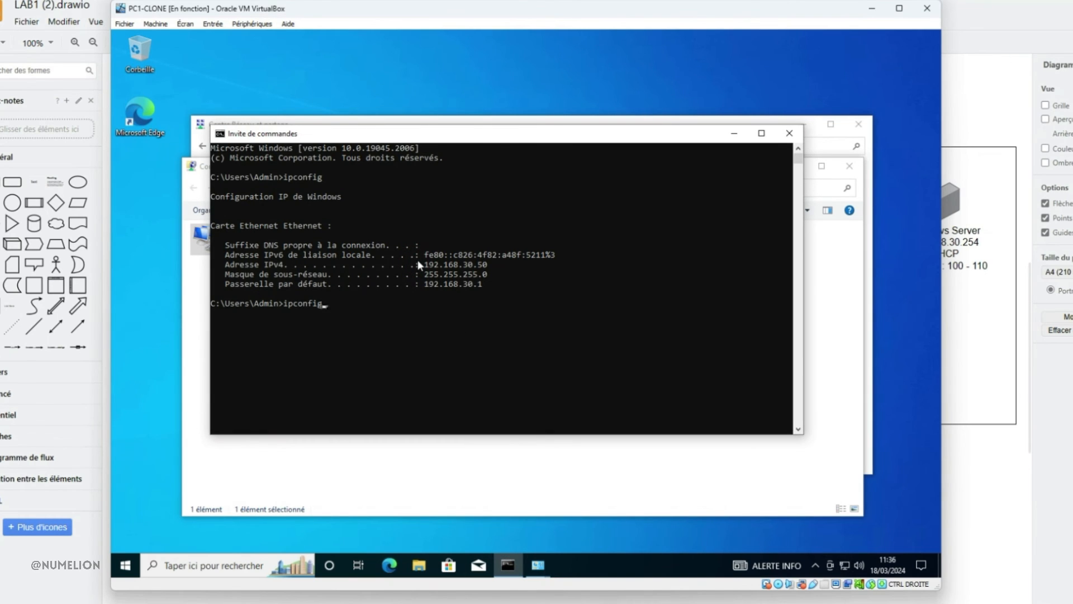
key("Return")
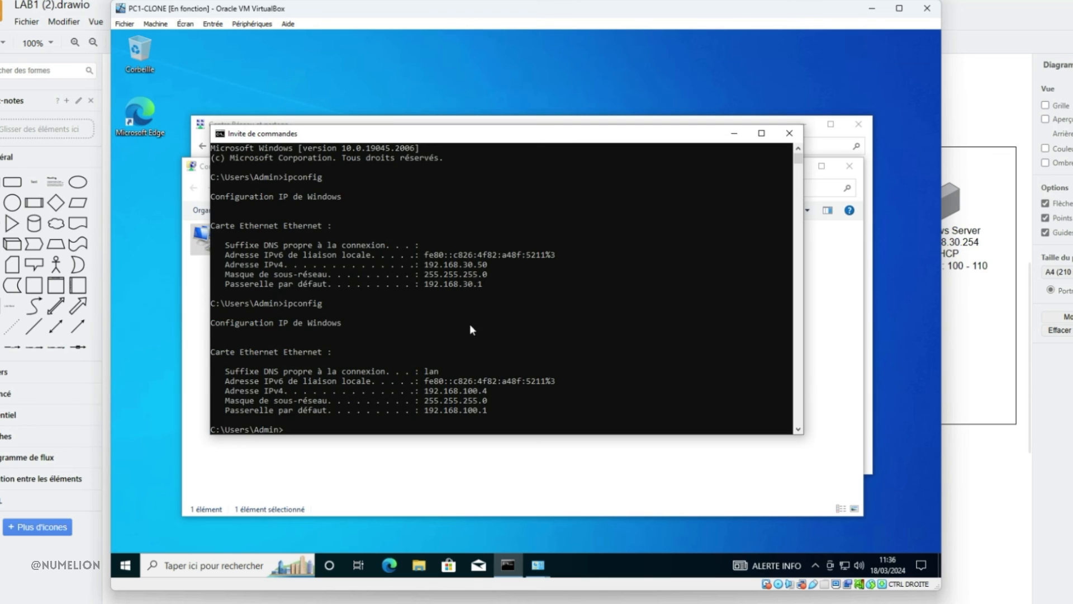
scroll(469, 324, "down", 2)
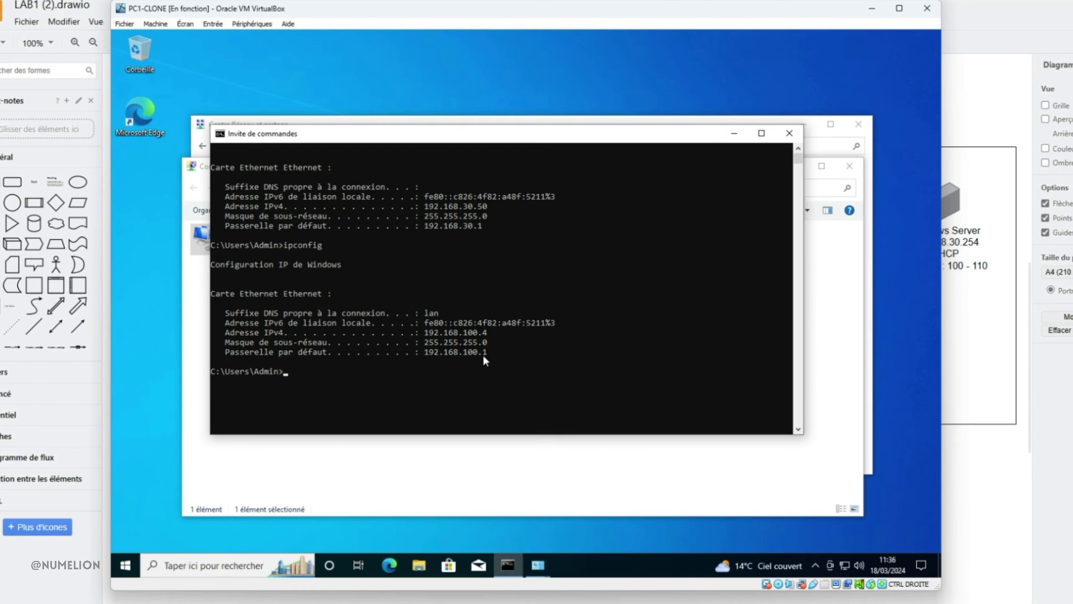
Test Internet access by opening the Google website from the search results in Microsoft Edge, and minimize the browser
left_click(390, 566)
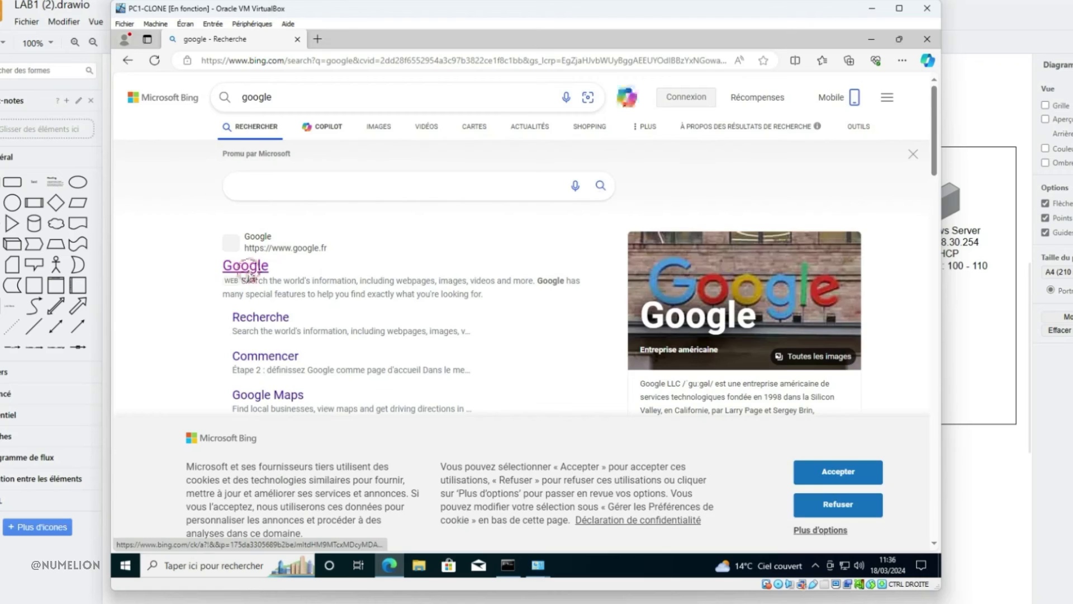
left_click(246, 266)
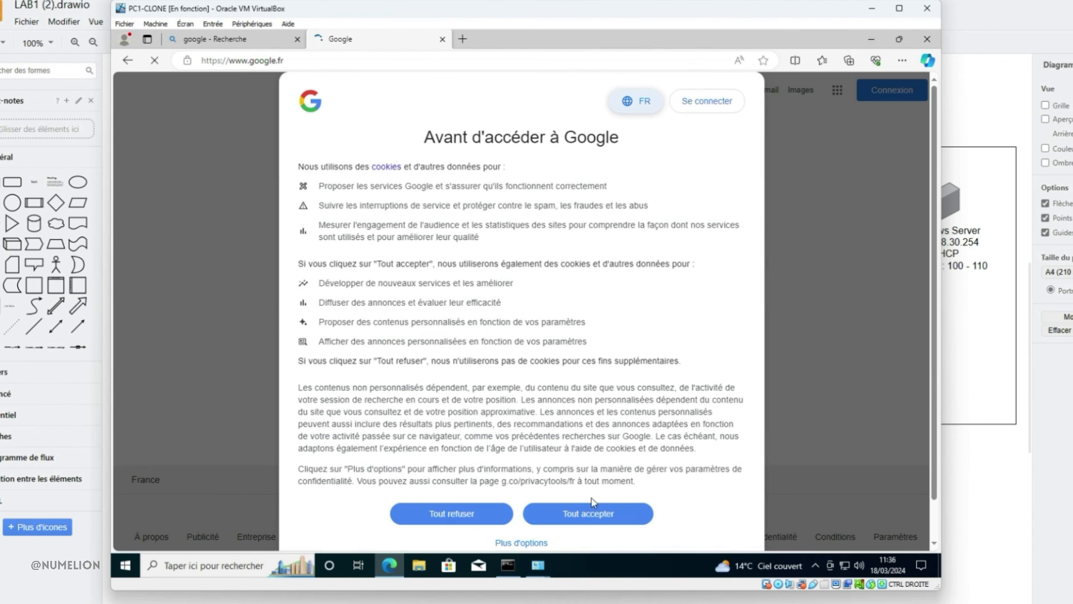
left_click(874, 38)
Move the command prompt clear of the network connections and reopen the Ethernet connection's TCP/IPv4 properties
left_click(305, 390)
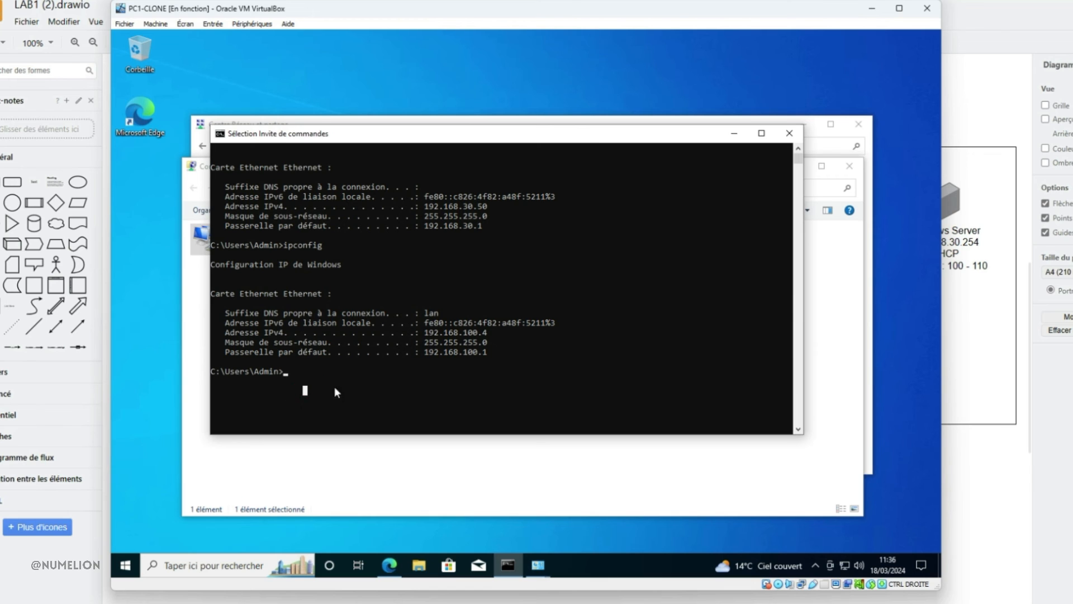
left_click_drag(556, 136, 609, 246)
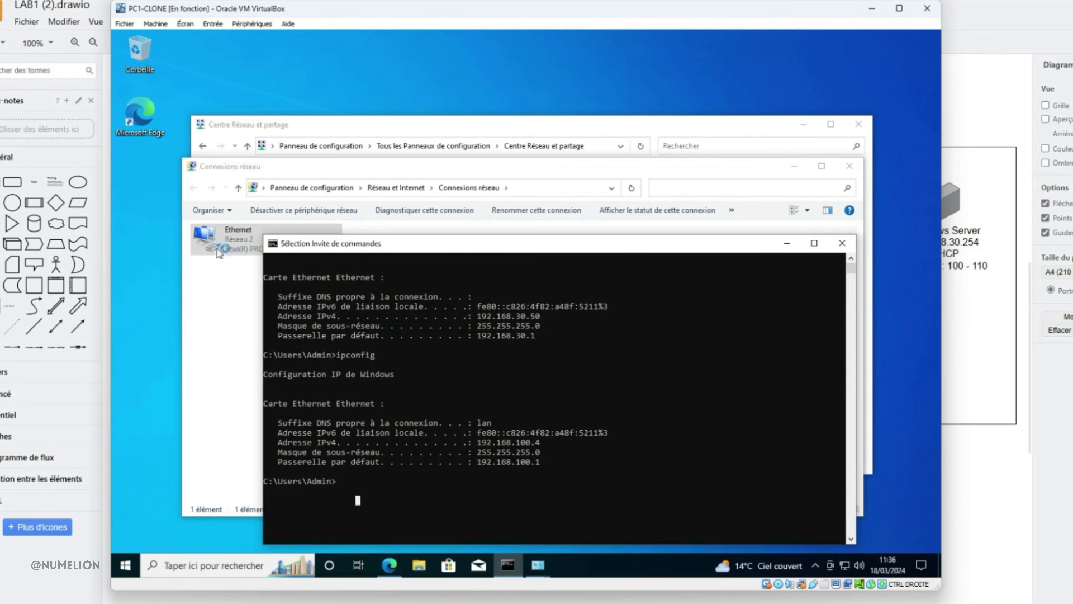
double_click(216, 248)
right_click(217, 251)
left_click(263, 364)
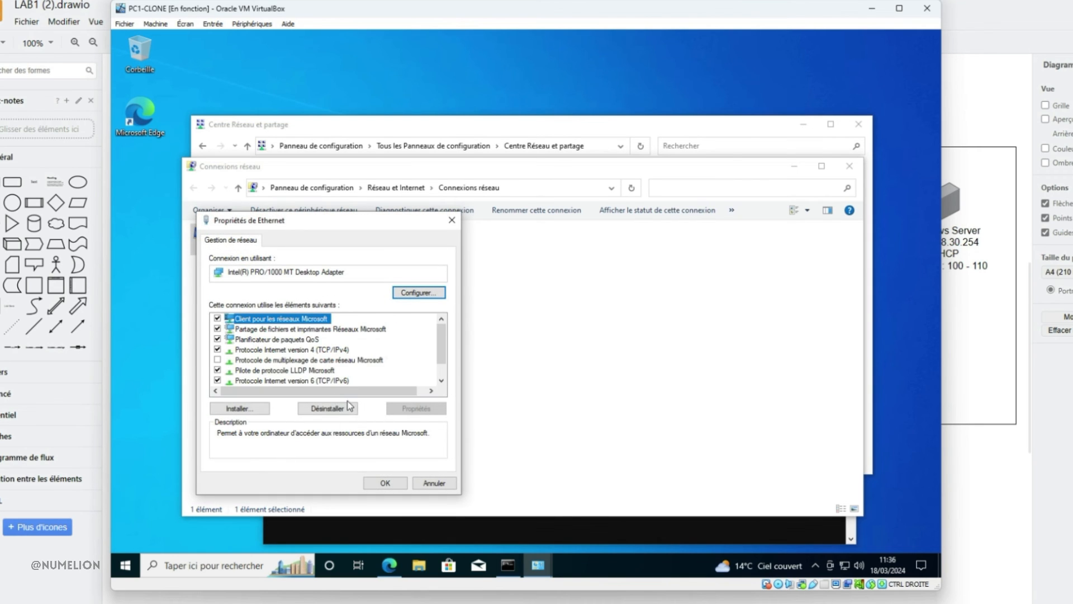
left_click(270, 350)
left_click(391, 408)
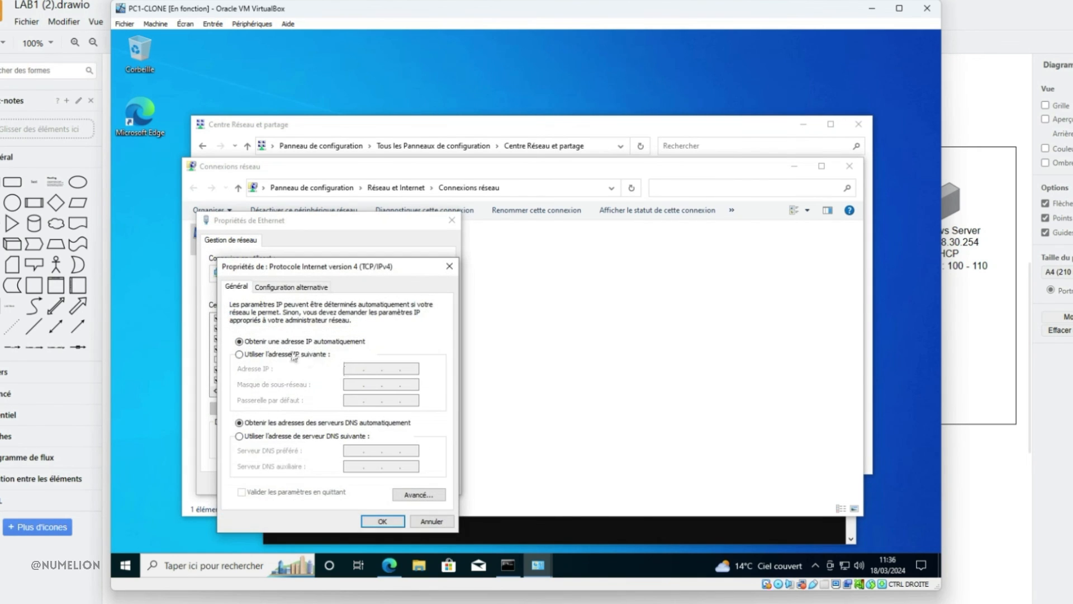
Assign the static IPv4 address 192.168.100.100 with subnet mask 255.255.255.0 and default gateway 192.168.100.1
left_click(358, 369)
type("192 . 16")
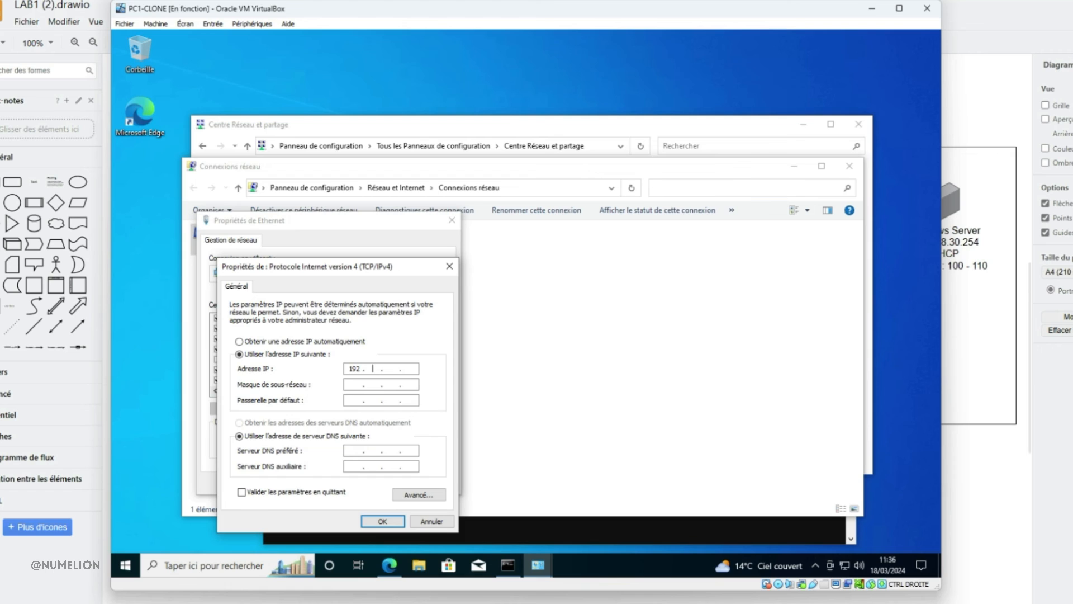
type("8 . 100 . 100")
key("Tab")
key("Tab")
type("192.168.100.1")
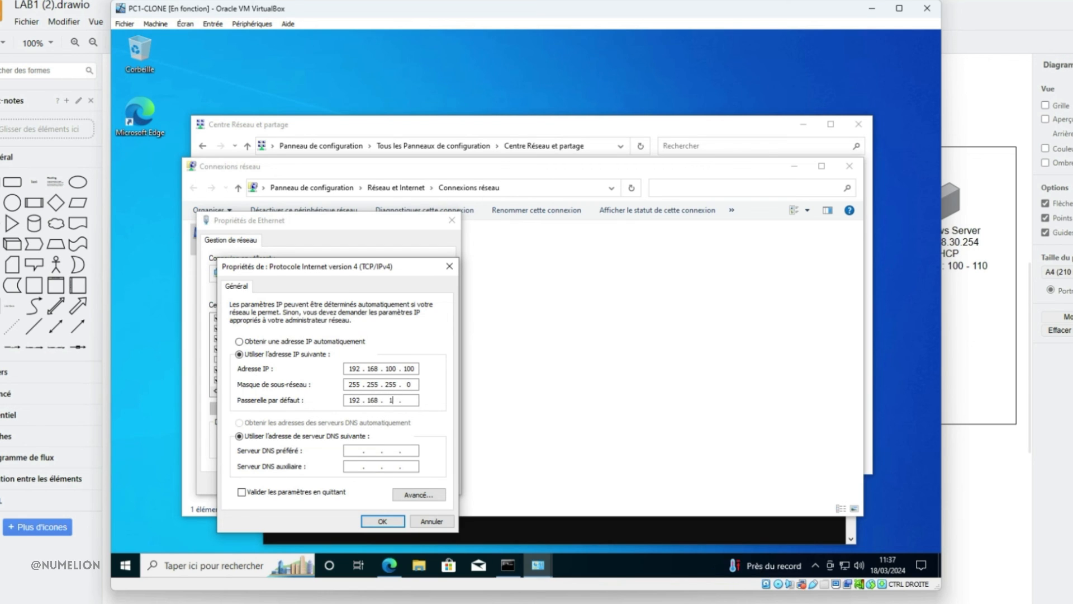
Fill in the preferred and alternate DNS servers, confirm the IPv4 settings, and close the Ethernet properties
left_click(380, 450)
left_click(374, 468)
left_click(377, 520)
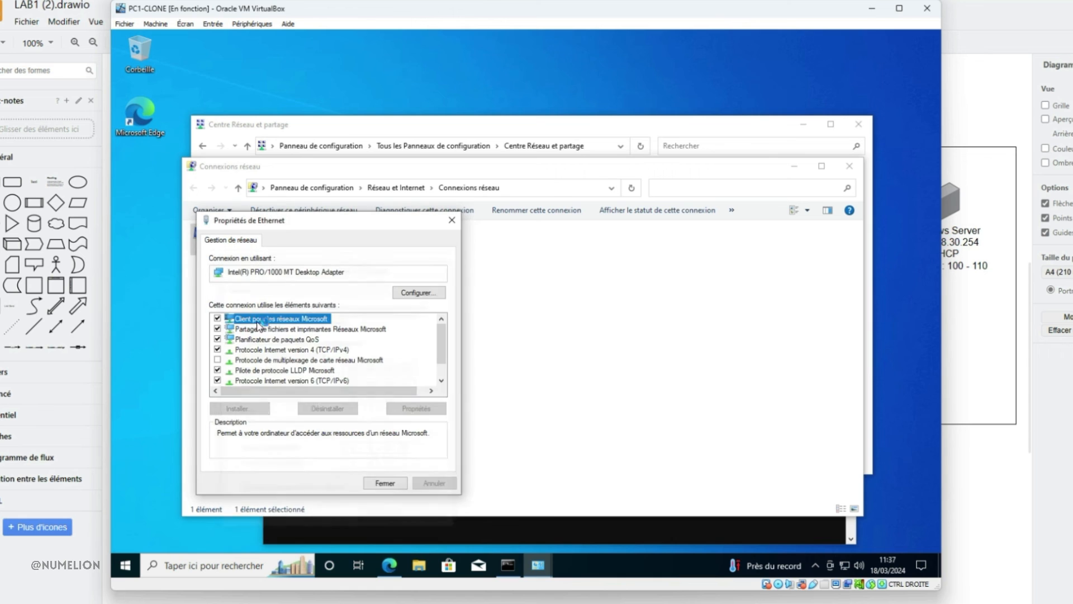
left_click(380, 486)
Bring the command prompt to the front and run ipconfig to check the static IP configuration
left_click(645, 531)
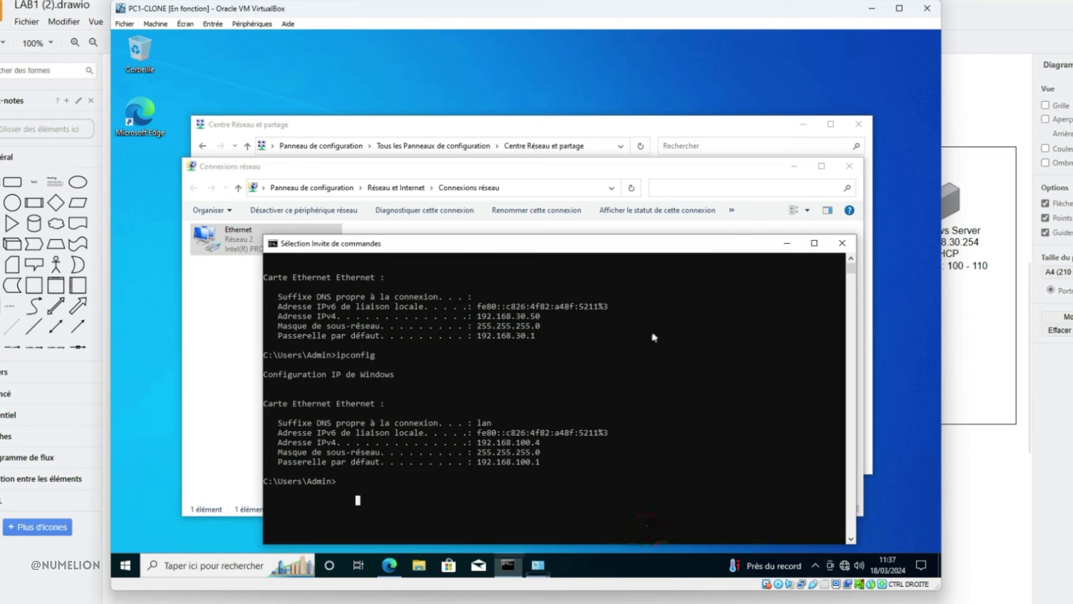
left_click_drag(568, 246, 530, 169)
type("ipconfig")
key("Return")
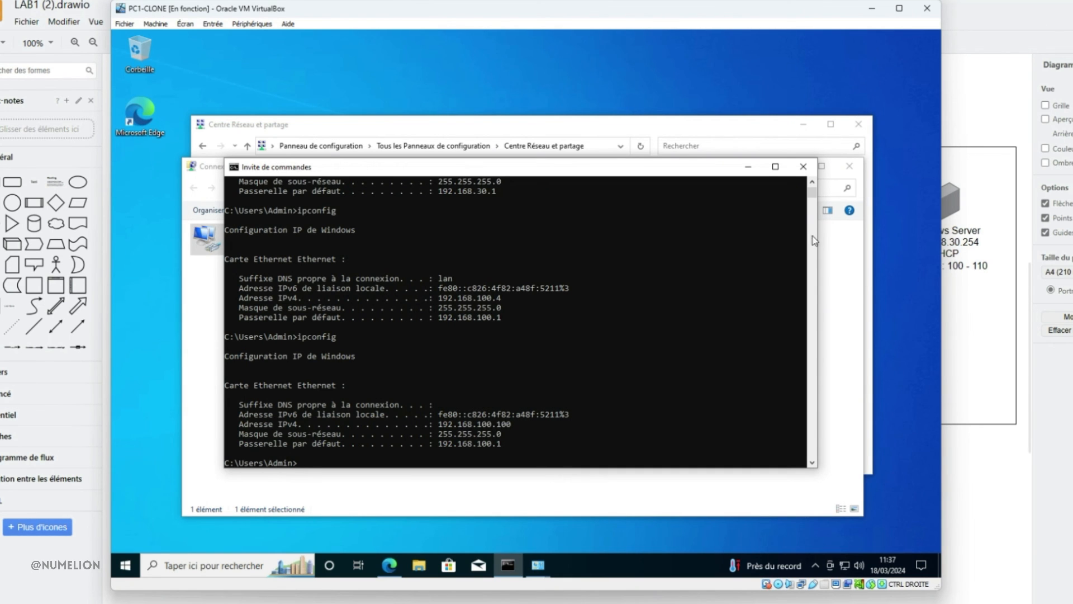
Test Internet access with the static address by dismissing the Edge mobile app offer and searching Google for "bing"
left_click(389, 565)
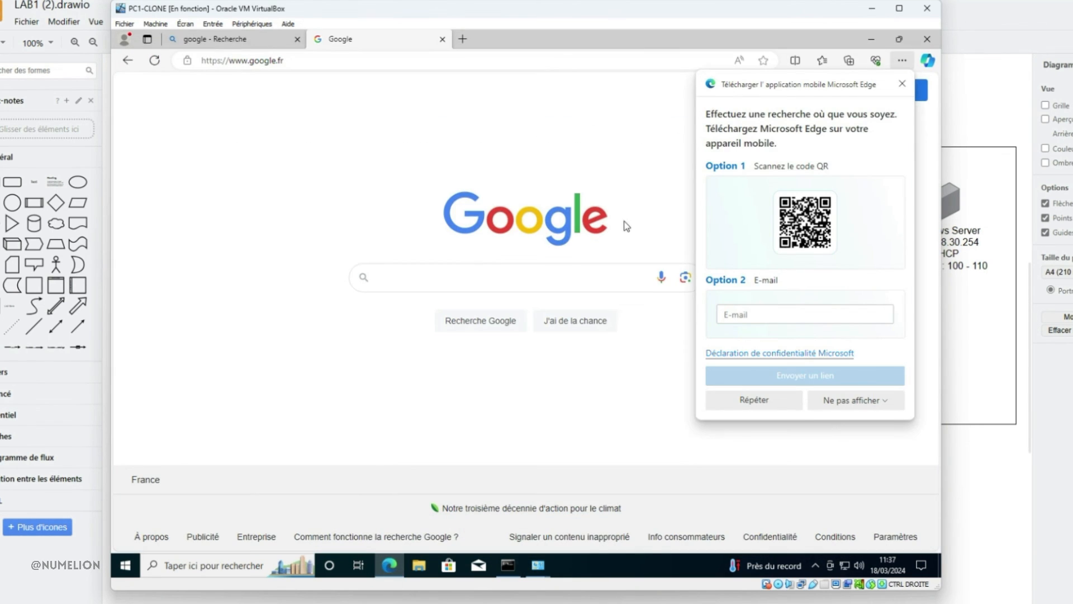
left_click(902, 83)
left_click(459, 283)
type("bing")
key("Return")
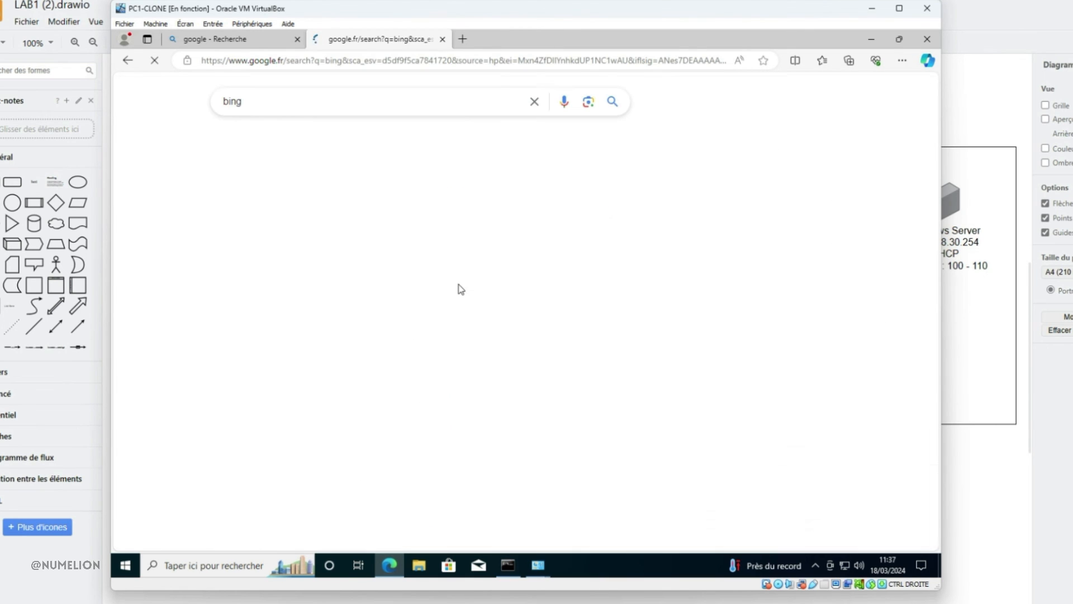